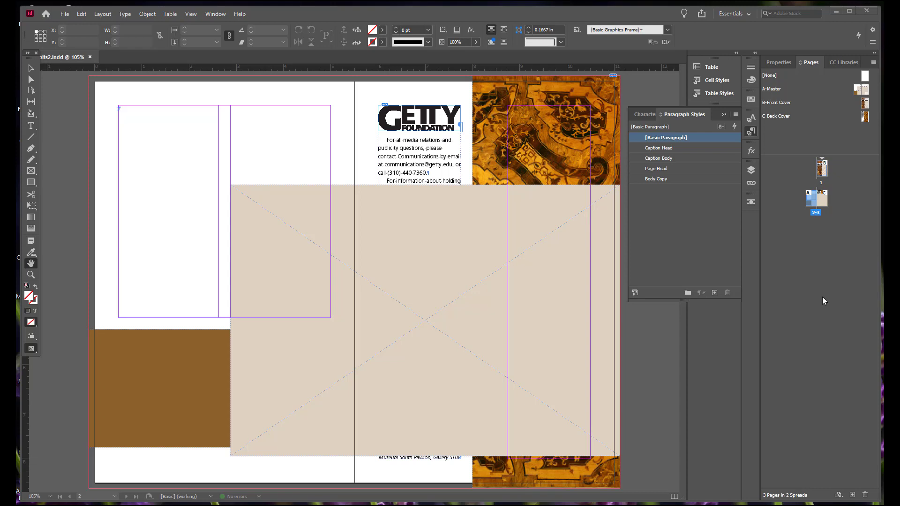
Set the Type preferences so that Smart Text Reflow deletes empty pages
{"action": "double_click", "coordinate": [811, 201]}
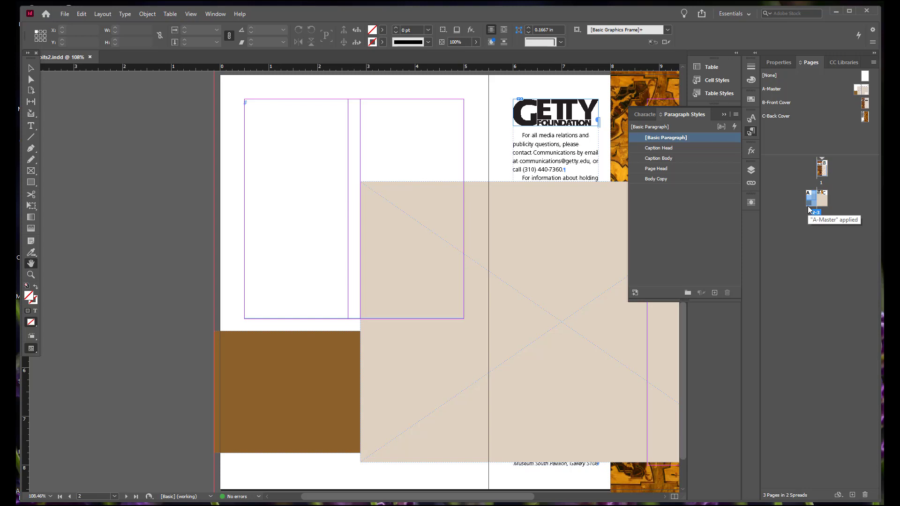
{"action": "left_click", "coordinate": [83, 15]}
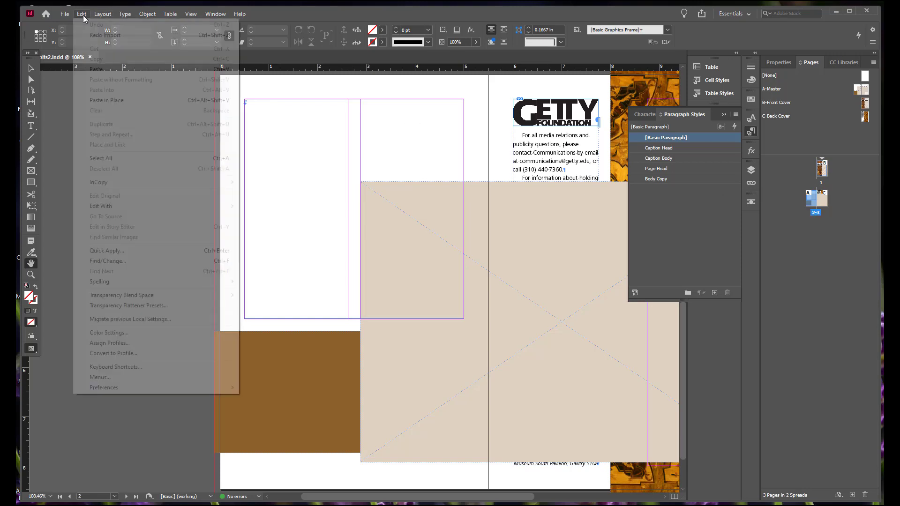
{"action": "mouse_move", "coordinate": [157, 387]}
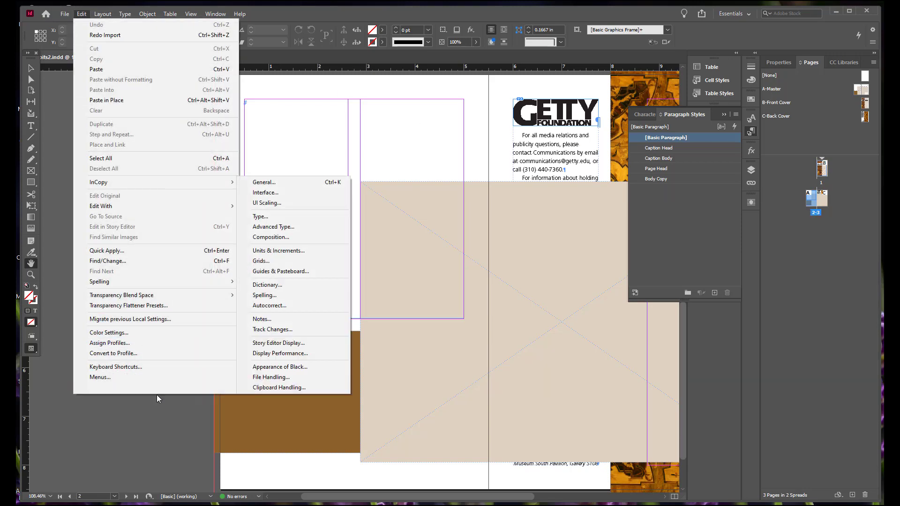
{"action": "left_click", "coordinate": [293, 216]}
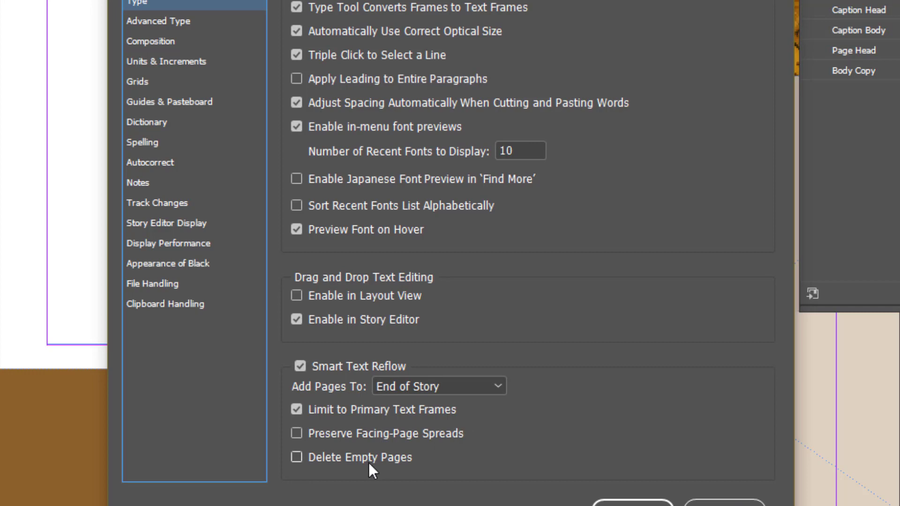
{"action": "left_click", "coordinate": [295, 459]}
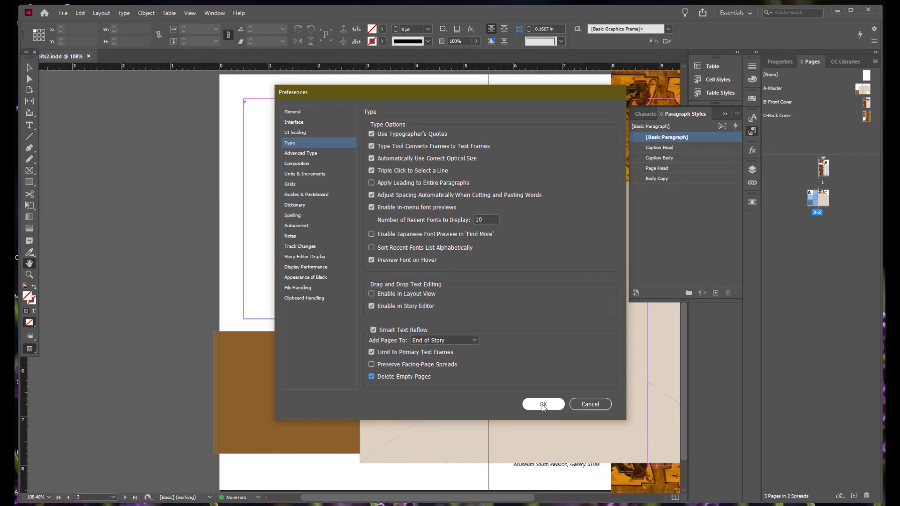
{"action": "left_click", "coordinate": [541, 404]}
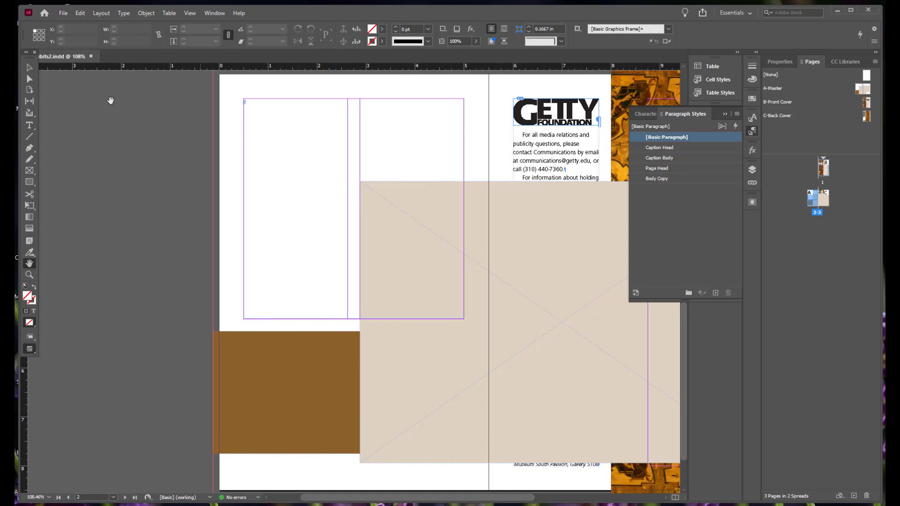
Place exhibits.docx in the primary text frame on page 2, preserving its styles and formatting and using InDesign definitions for style conflicts
{"action": "key", "text": "v"}
{"action": "left_click", "coordinate": [63, 14]}
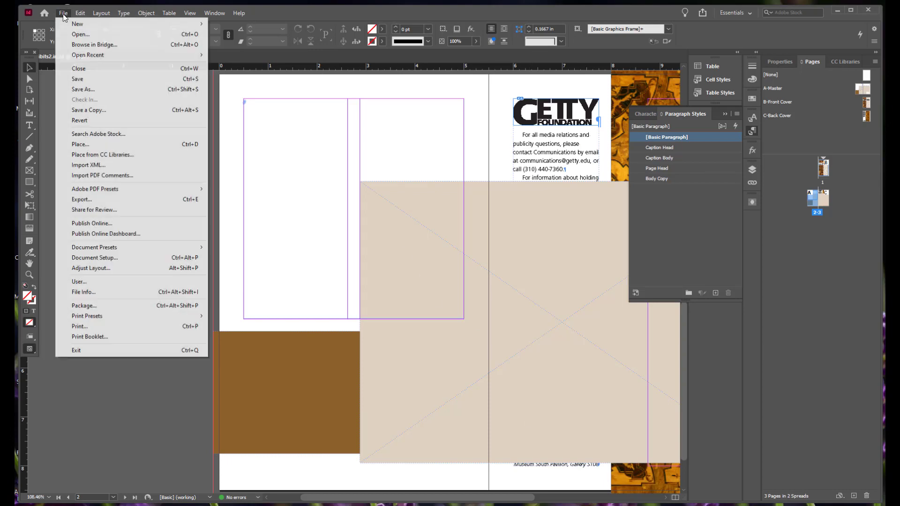
{"action": "left_click", "coordinate": [77, 146]}
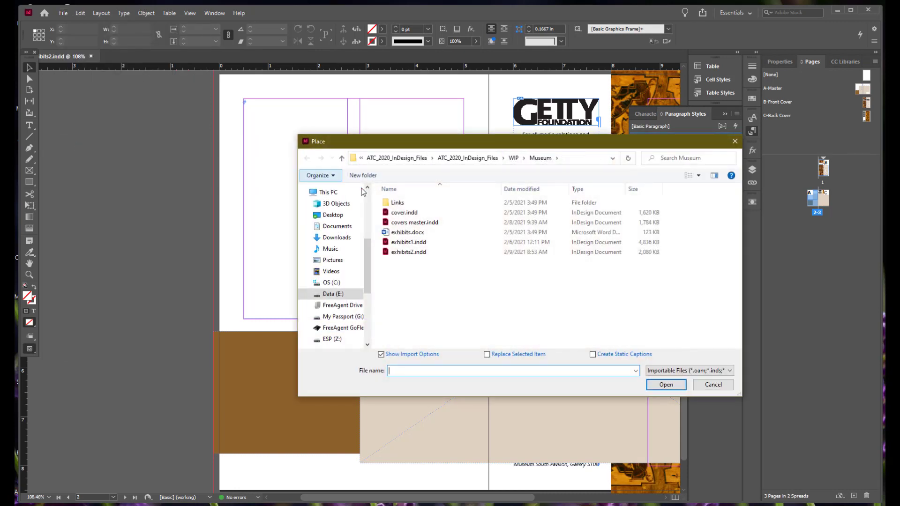
{"action": "left_click", "coordinate": [405, 233]}
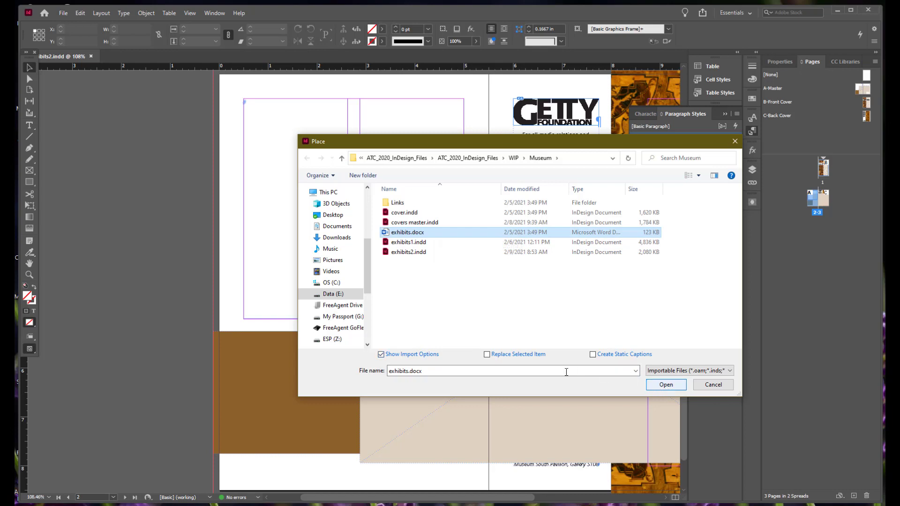
{"action": "left_click", "coordinate": [665, 385]}
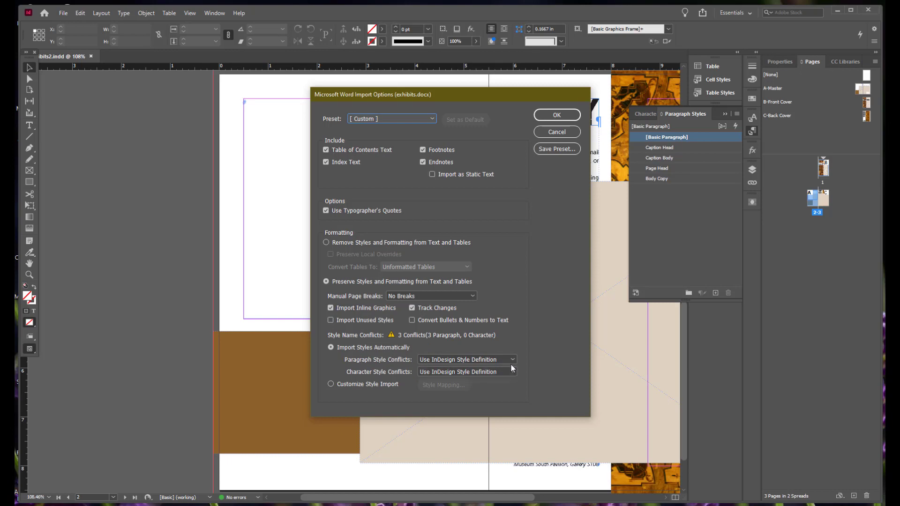
{"action": "left_click", "coordinate": [556, 116]}
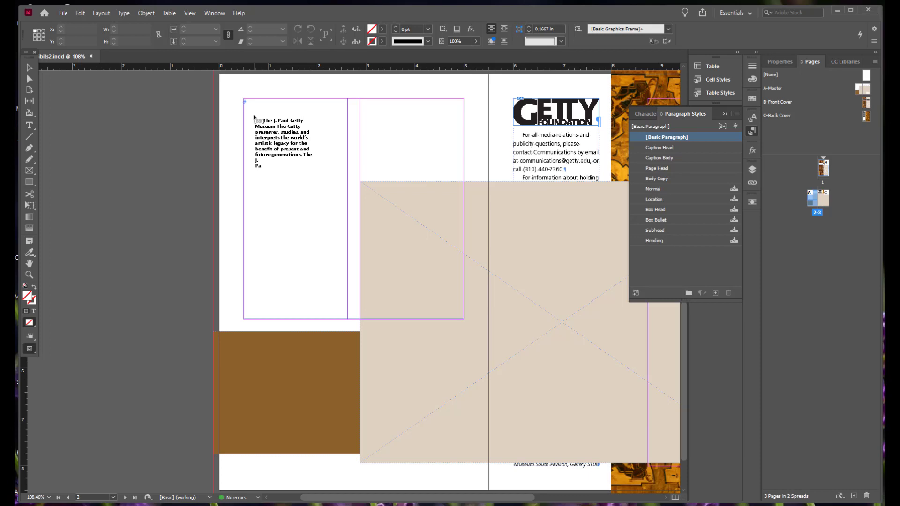
{"action": "left_click", "coordinate": [253, 117]}
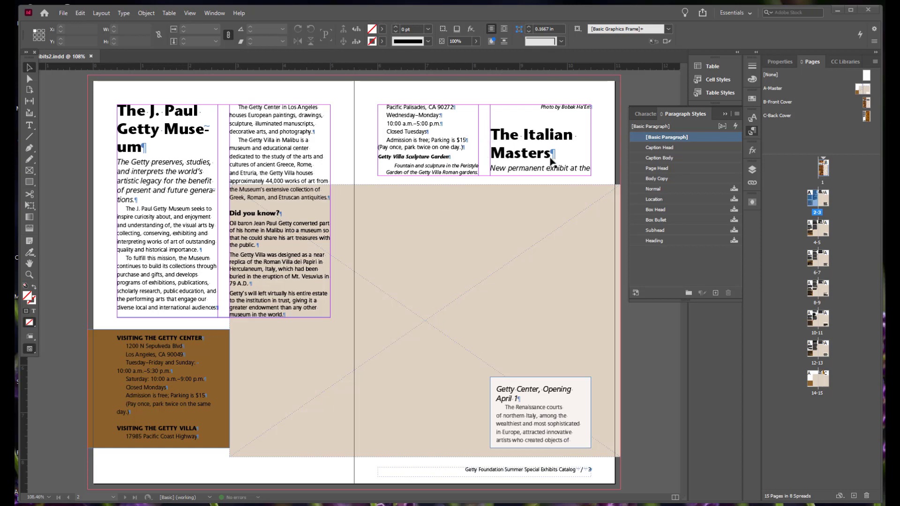
Select the entire placed story and clear all its style overrides
{"action": "key", "text": "t"}
{"action": "left_click", "coordinate": [146, 111]}
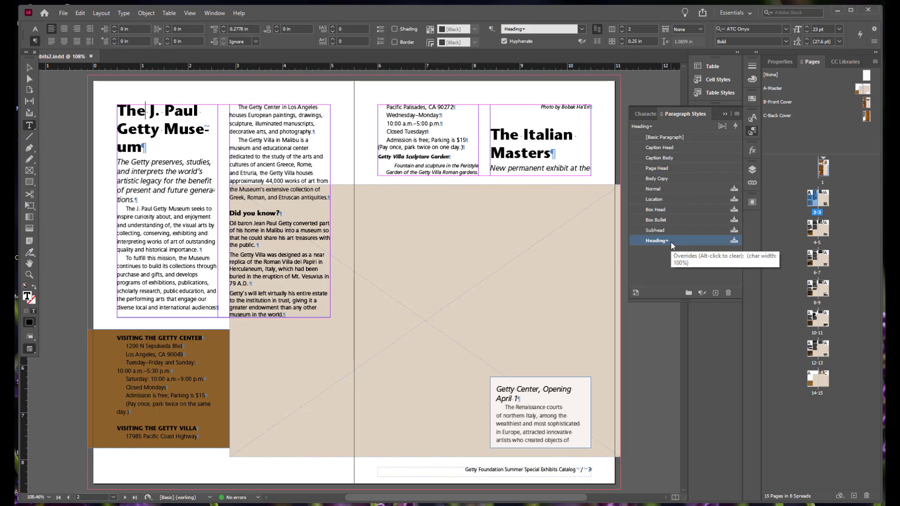
{"action": "left_click", "coordinate": [145, 111]}
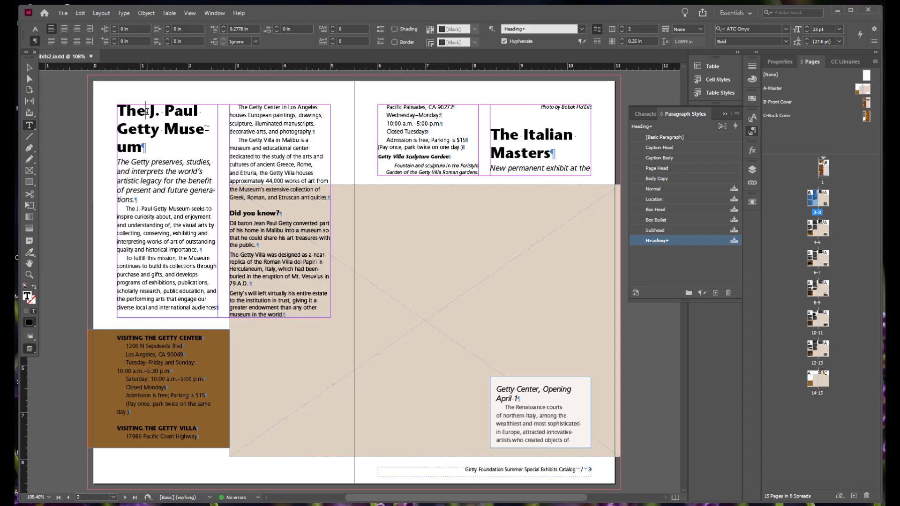
{"action": "triple_click", "coordinate": [147, 111]}
{"action": "left_click", "coordinate": [147, 112]}
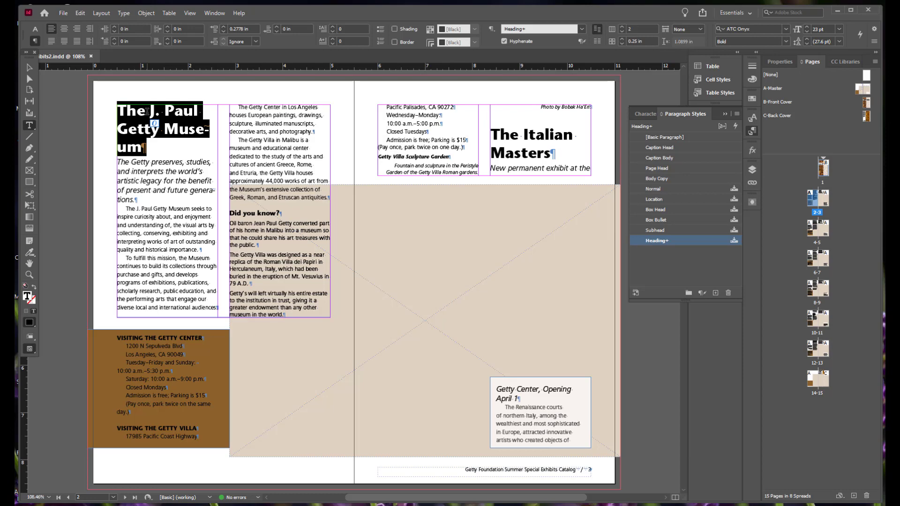
{"action": "left_click", "coordinate": [147, 111]}
{"action": "triple_click", "coordinate": [147, 111]}
{"action": "left_click", "coordinate": [146, 112]}
{"action": "left_click", "coordinate": [147, 111]}
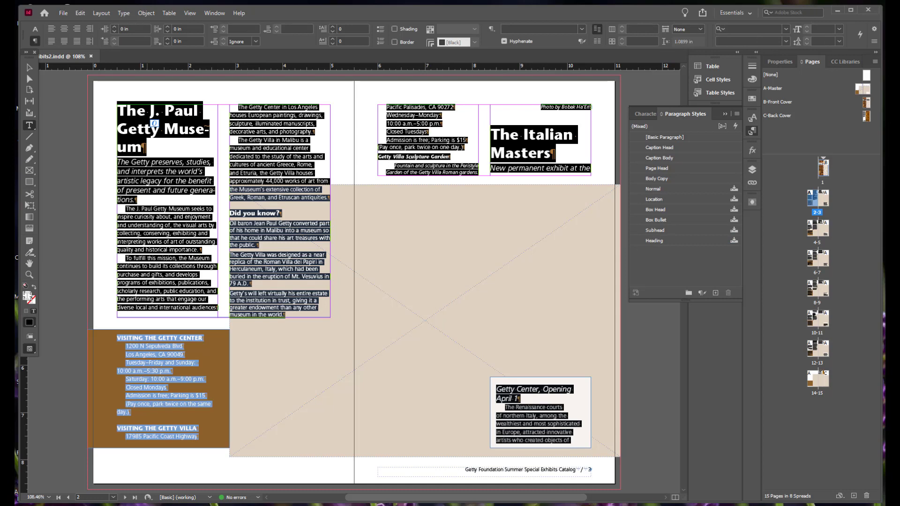
{"action": "left_click", "coordinate": [702, 293]}
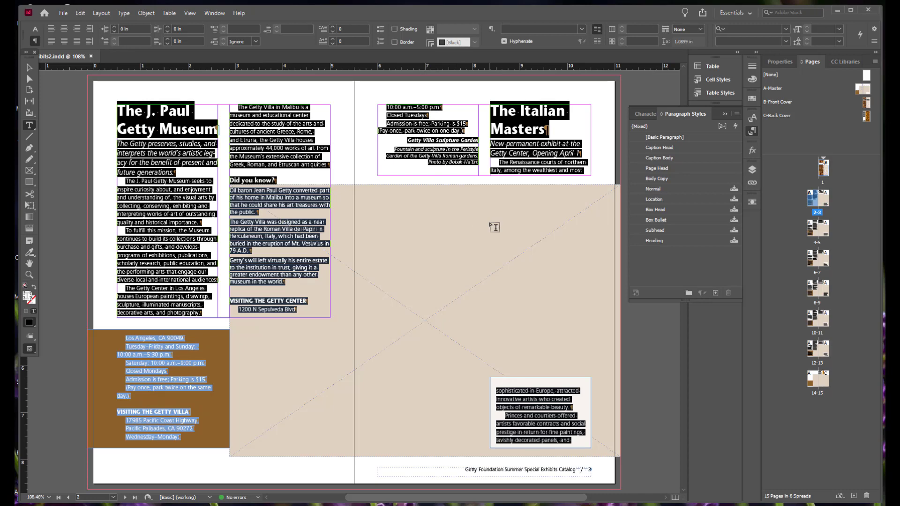
Delete the imported Heading paragraph style and replace it with Page Head
{"action": "left_click", "coordinate": [167, 111]}
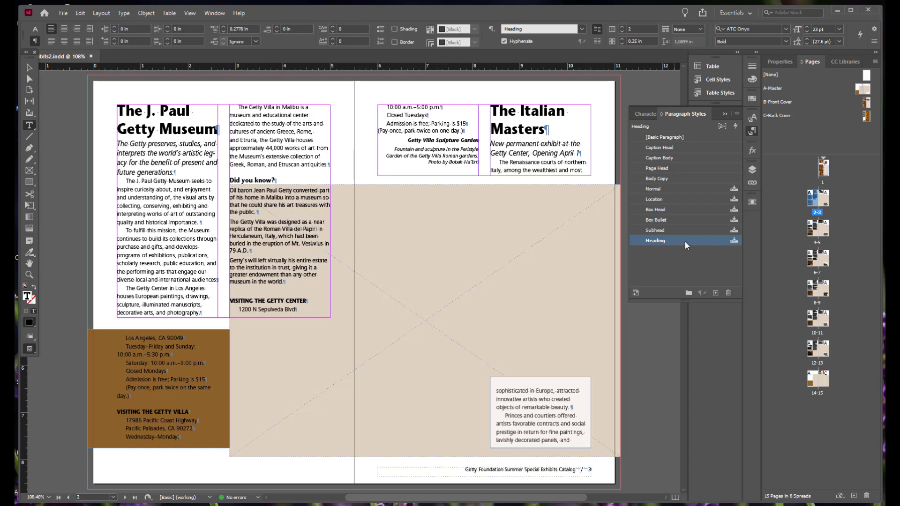
{"action": "left_click", "coordinate": [728, 294]}
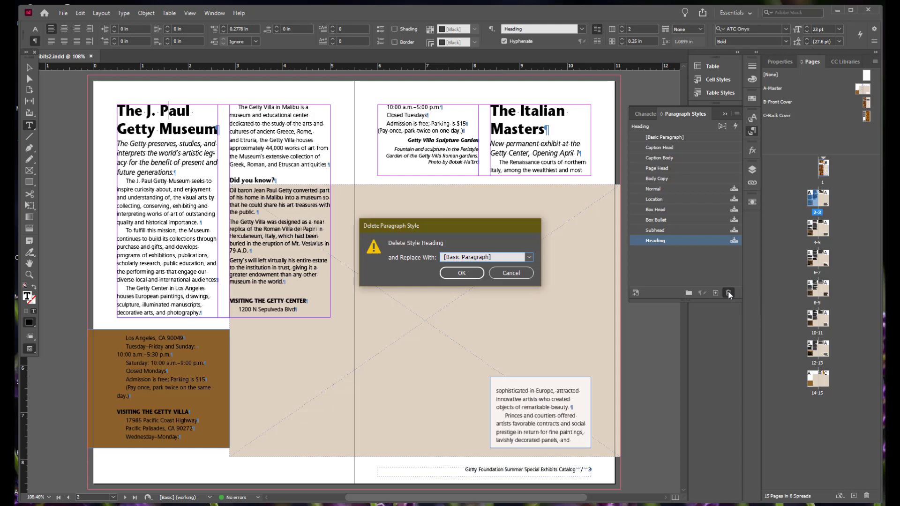
{"action": "left_click", "coordinate": [529, 258]}
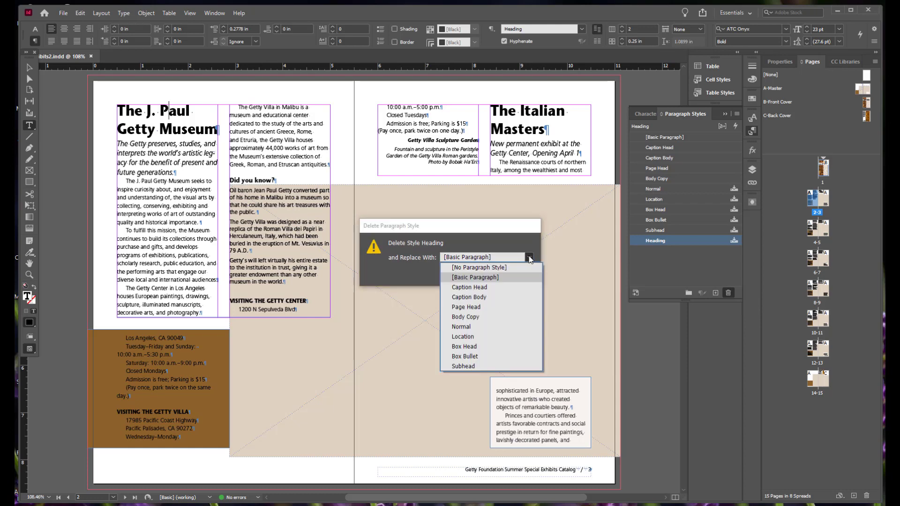
{"action": "left_click", "coordinate": [492, 307]}
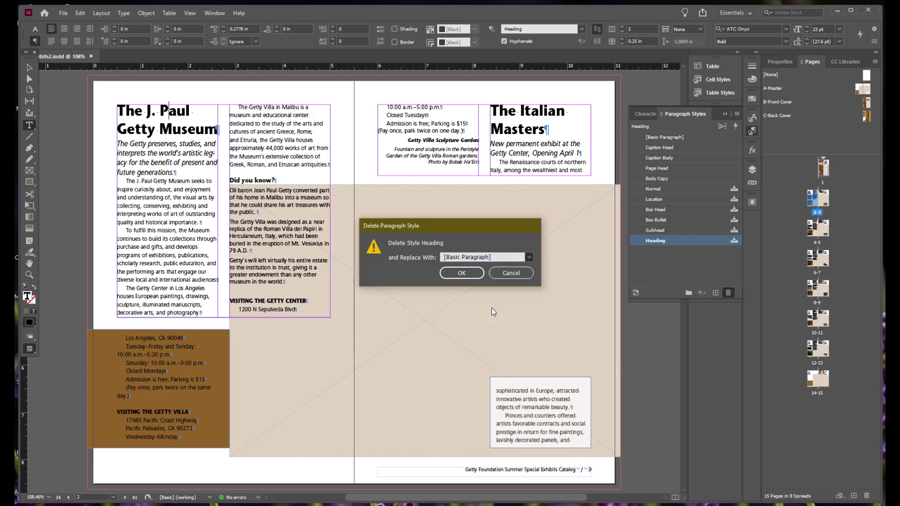
{"action": "left_click", "coordinate": [461, 273]}
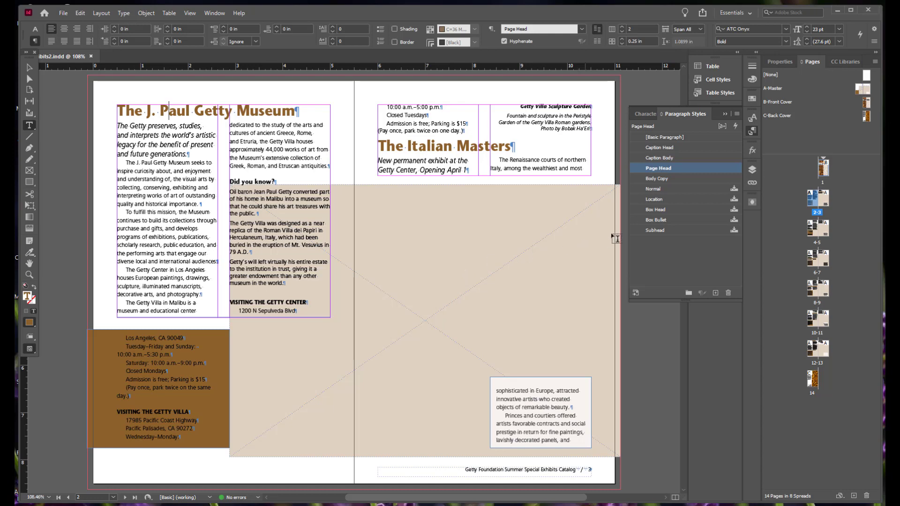
Delete the Normal paragraph style, replacing it with [No Paragraph Style] and preserving the formatting
{"action": "left_click", "coordinate": [677, 189]}
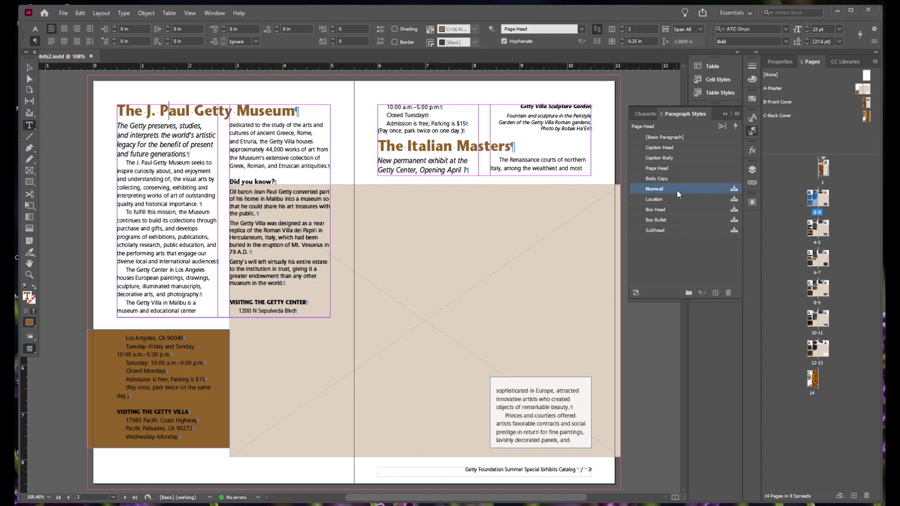
{"action": "left_click", "coordinate": [729, 292]}
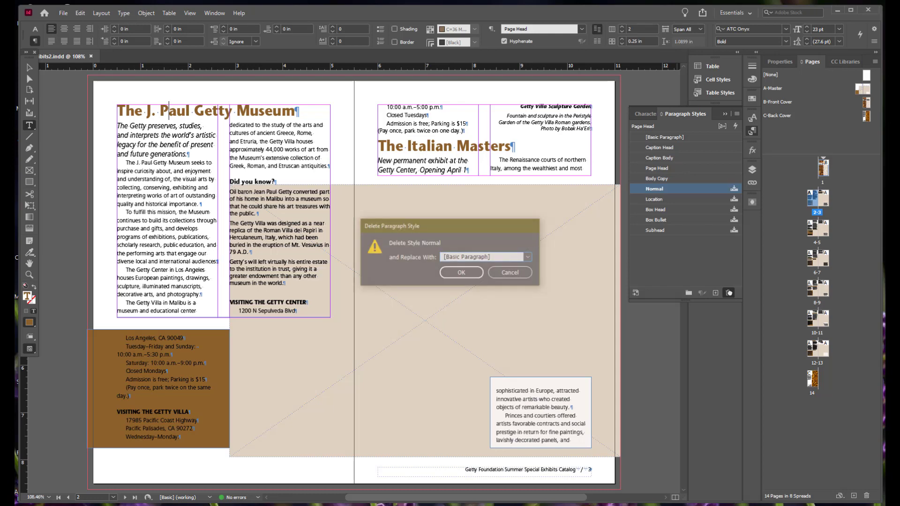
{"action": "left_click", "coordinate": [529, 257]}
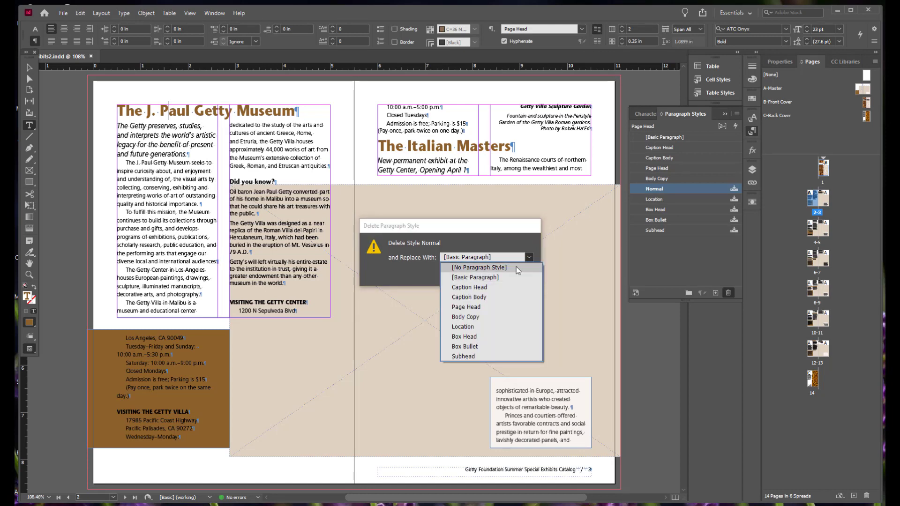
{"action": "left_click", "coordinate": [517, 271]}
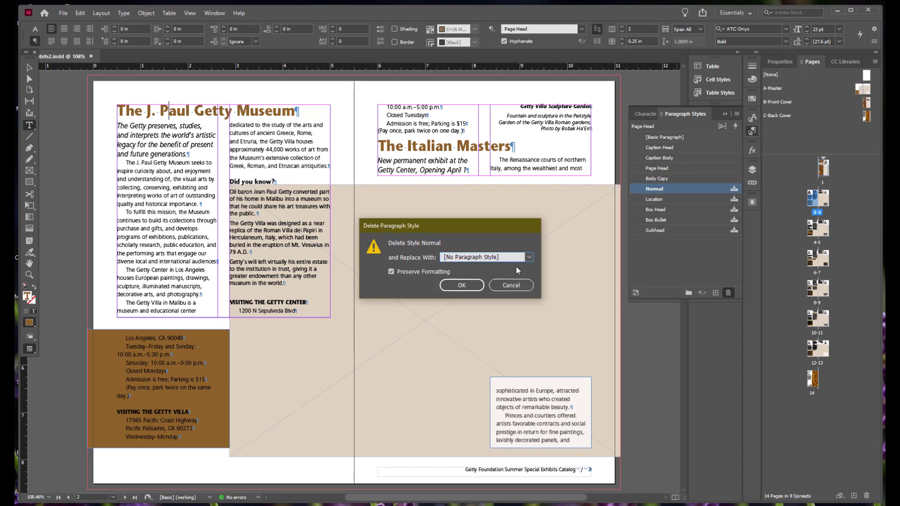
{"action": "left_click", "coordinate": [462, 285]}
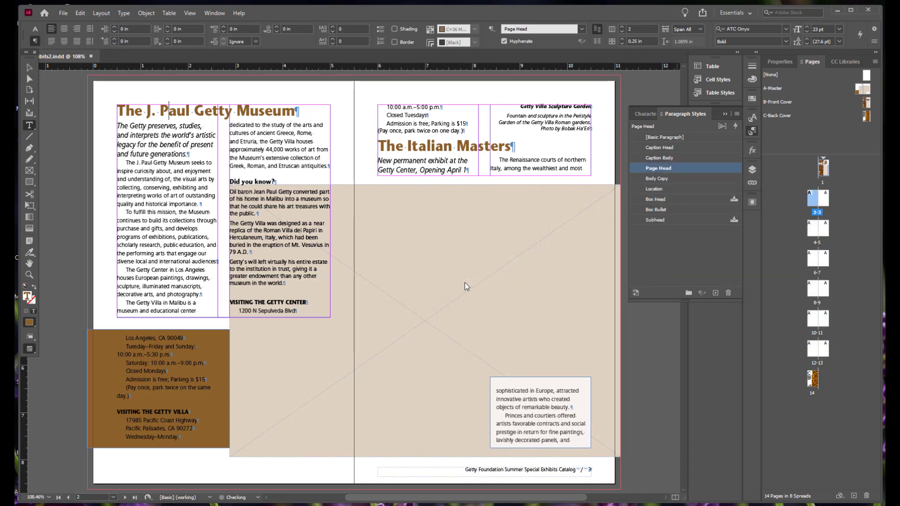
Edit the Location paragraph style with preview on so it spans all columns with 0.125 in of space after the span
{"action": "left_click", "coordinate": [257, 139]}
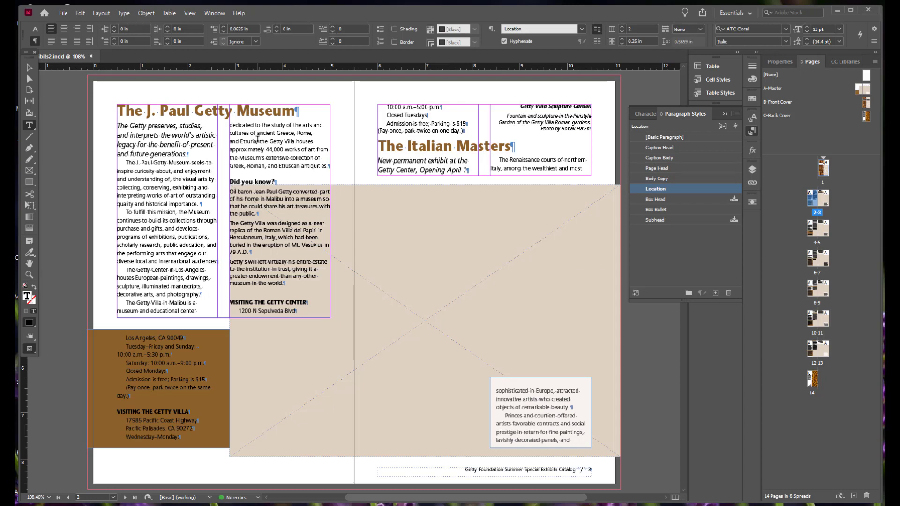
{"action": "right_click", "coordinate": [662, 187]}
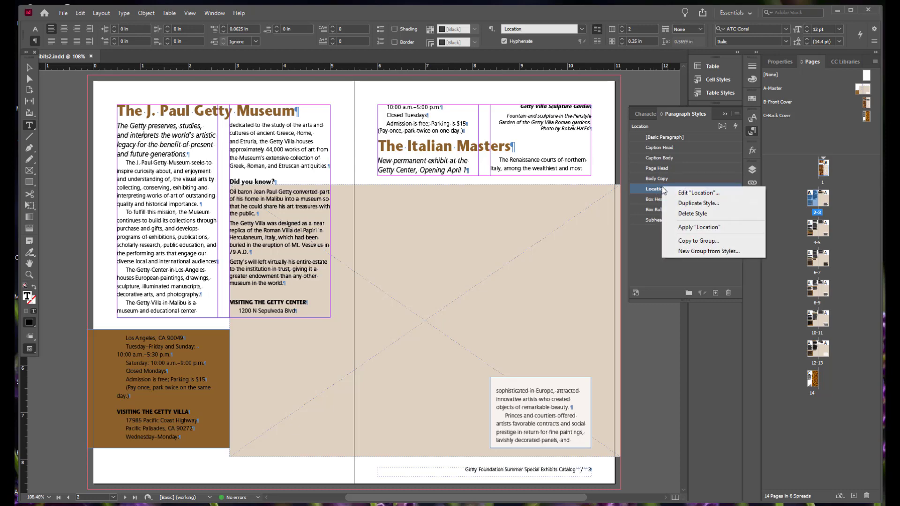
{"action": "left_click", "coordinate": [699, 192]}
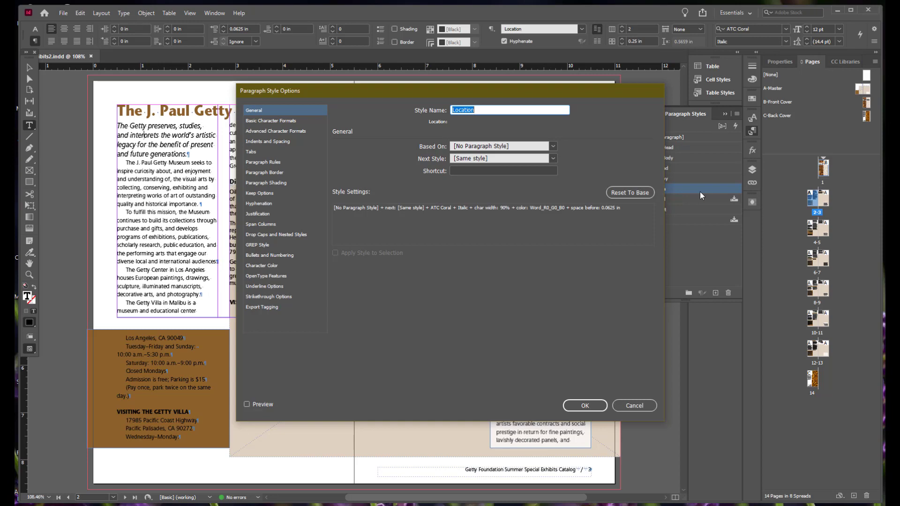
{"action": "left_click", "coordinate": [246, 404]}
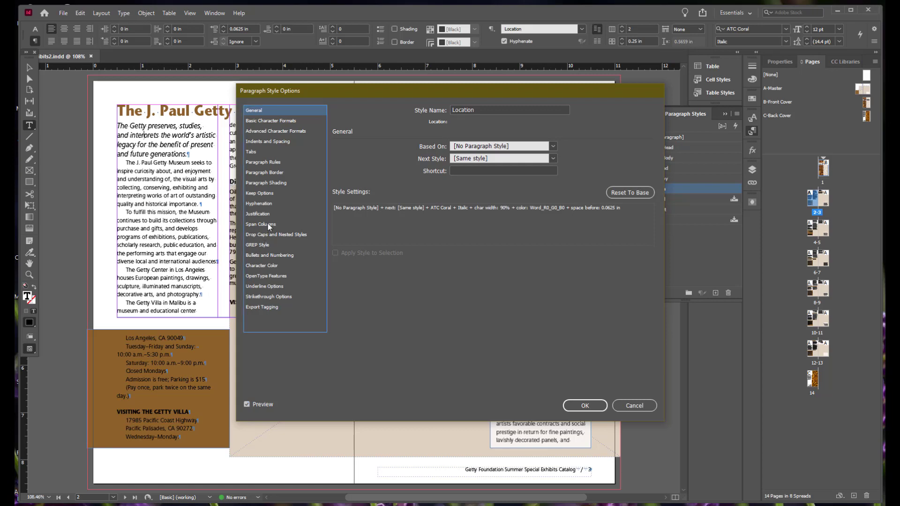
{"action": "left_click", "coordinate": [270, 224]}
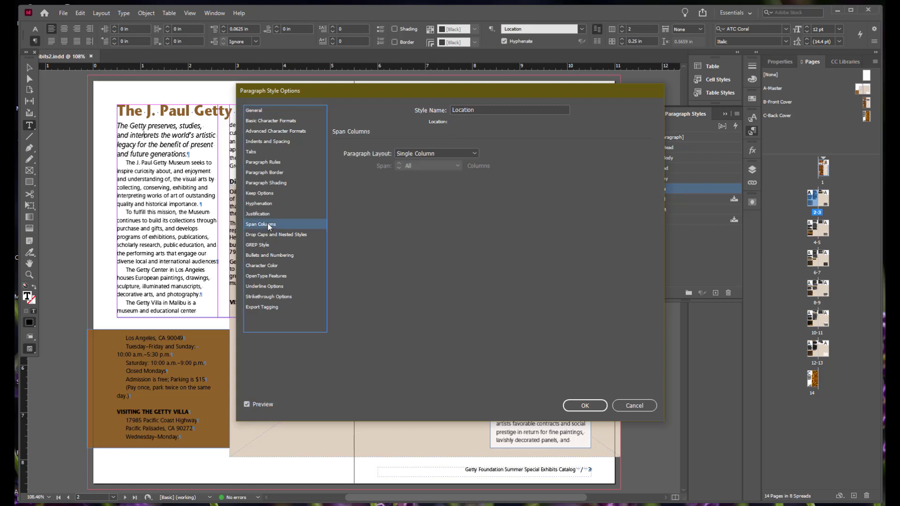
{"action": "left_click", "coordinate": [470, 148]}
{"action": "left_click", "coordinate": [472, 159]}
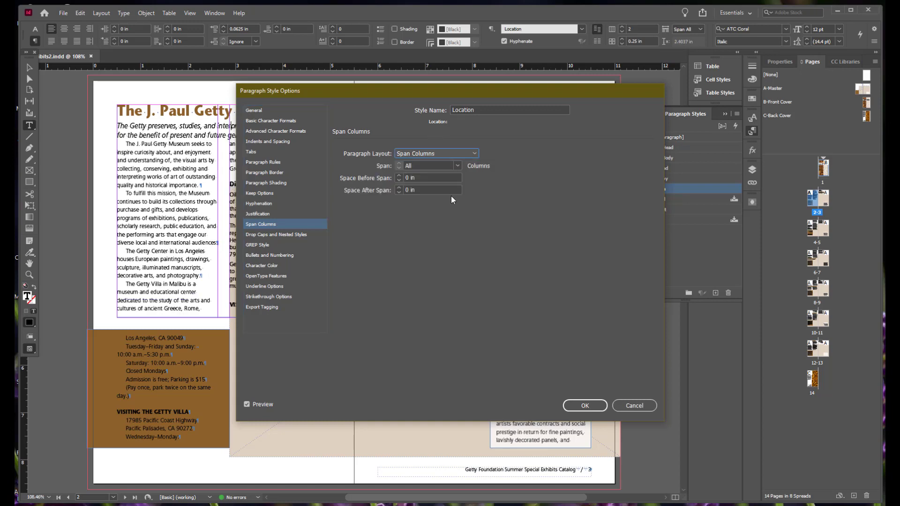
{"action": "left_click", "coordinate": [398, 187]}
{"action": "left_click", "coordinate": [398, 187]}
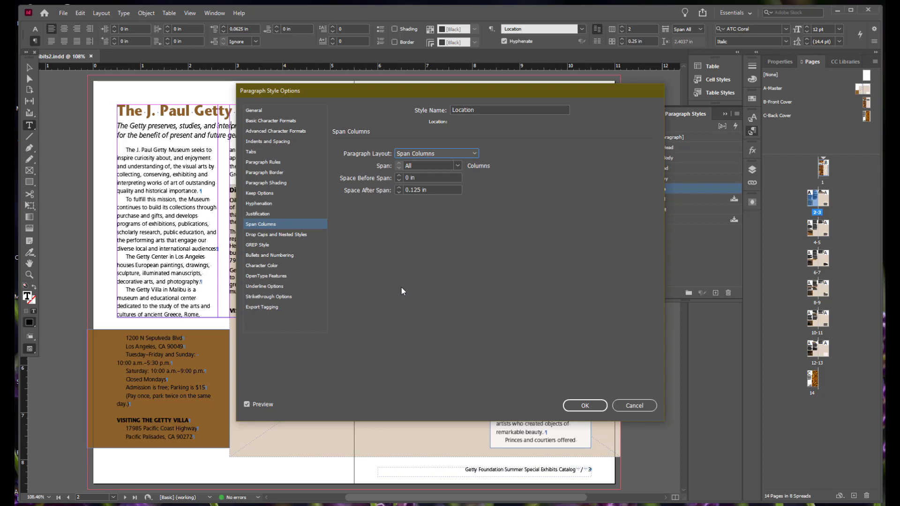
Add a 3 pt White Diamond rule below the Location paragraph style with a 0.0625 in offset, and save the style
{"action": "left_click", "coordinate": [278, 162]}
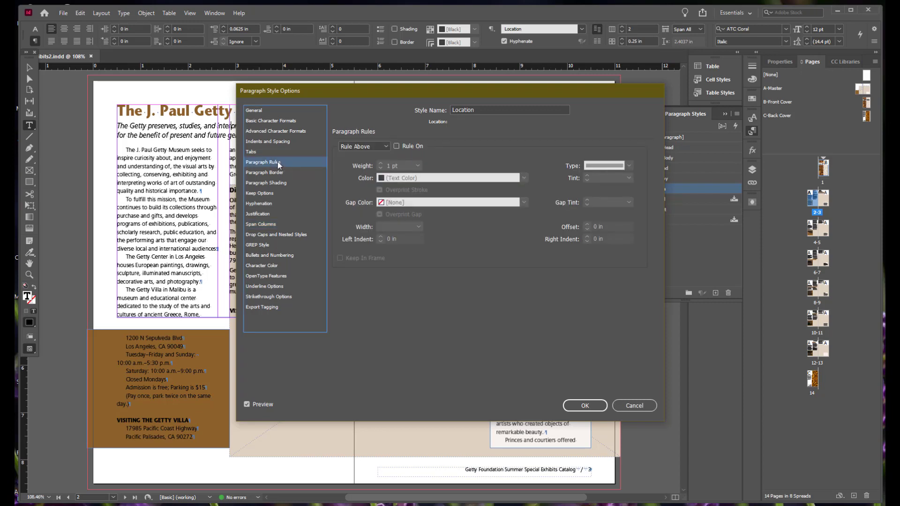
{"action": "left_click", "coordinate": [370, 147]}
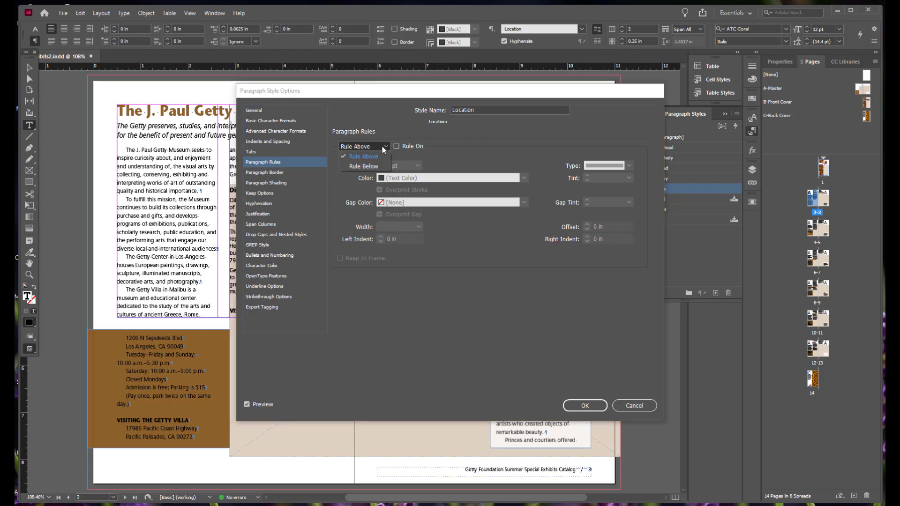
{"action": "left_click", "coordinate": [364, 166]}
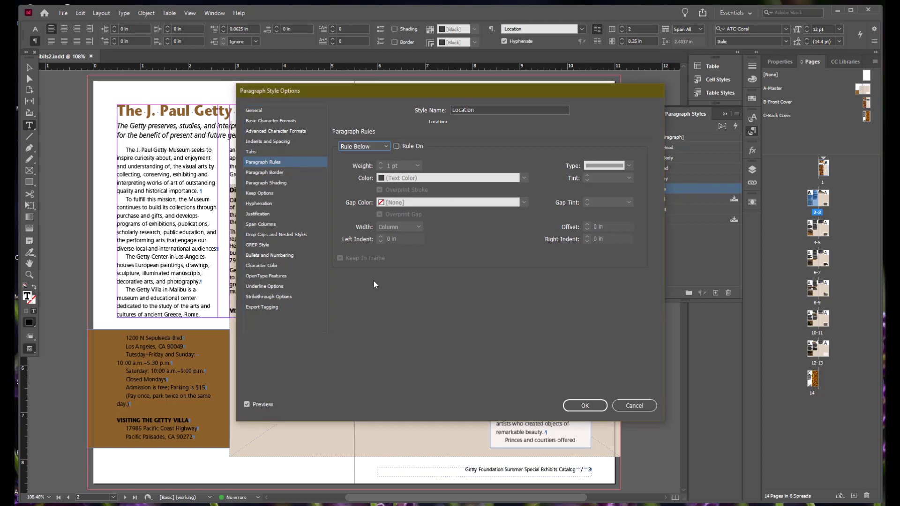
{"action": "left_click", "coordinate": [396, 146]}
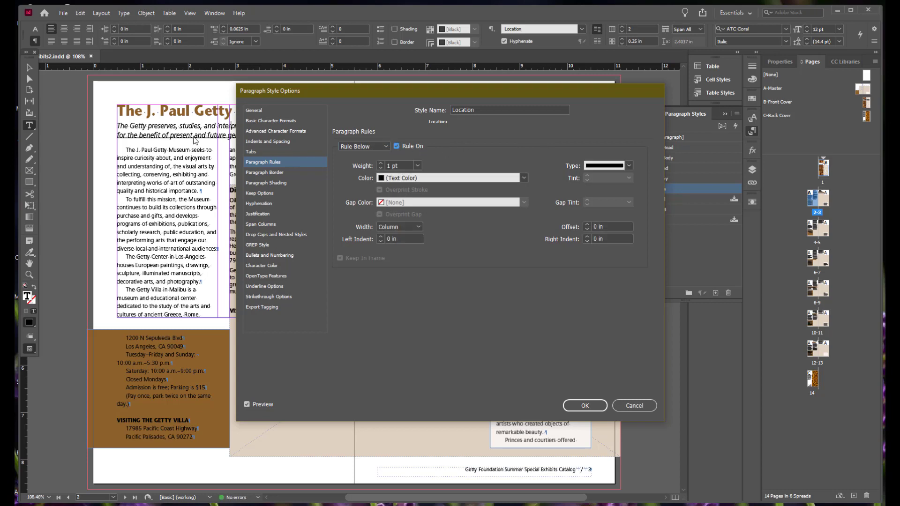
{"action": "left_click", "coordinate": [629, 166]}
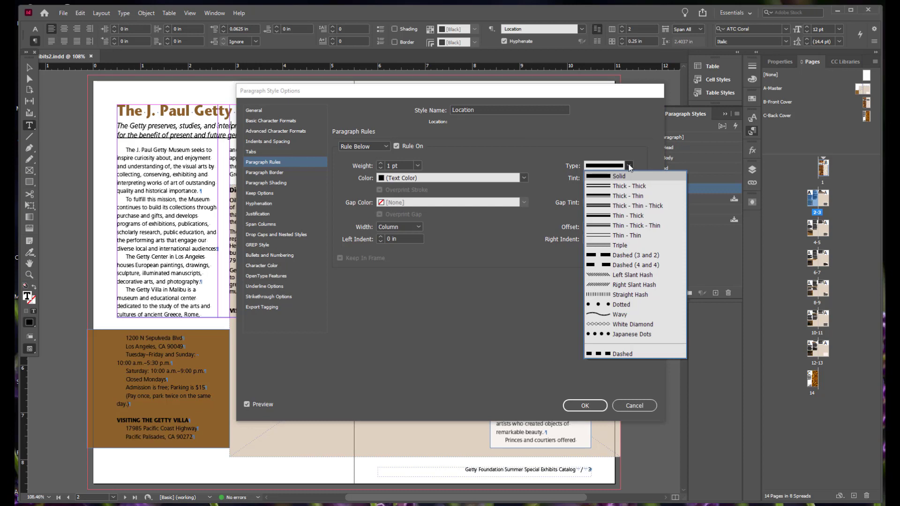
{"action": "left_click", "coordinate": [613, 324]}
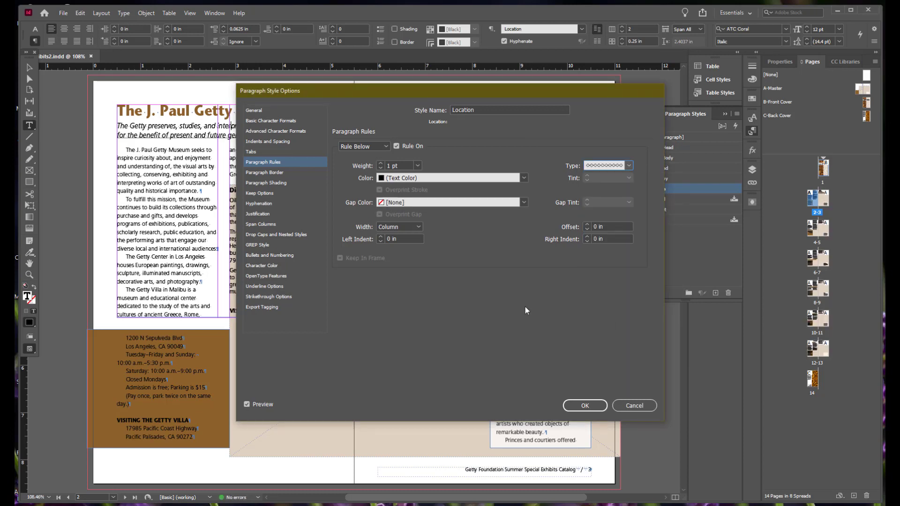
{"action": "left_click", "coordinate": [380, 163]}
{"action": "left_click", "coordinate": [380, 164]}
{"action": "left_click", "coordinate": [587, 225]}
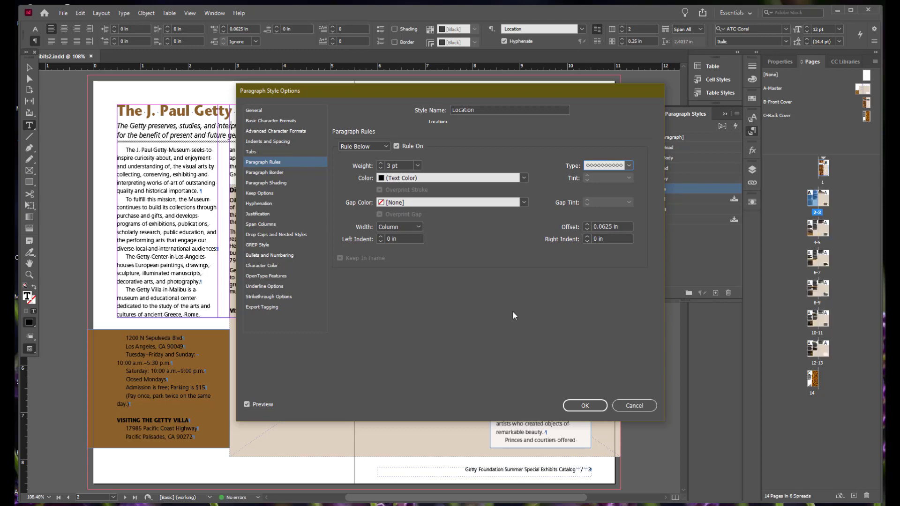
{"action": "left_click", "coordinate": [581, 405]}
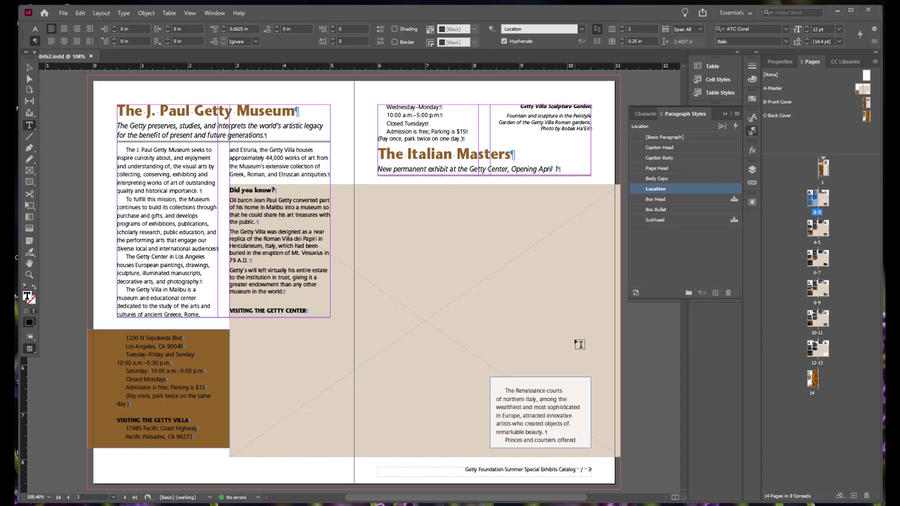
Edit the Page Head paragraph style's keep options so its paragraphs start on the next even page
{"action": "left_click", "coordinate": [256, 190]}
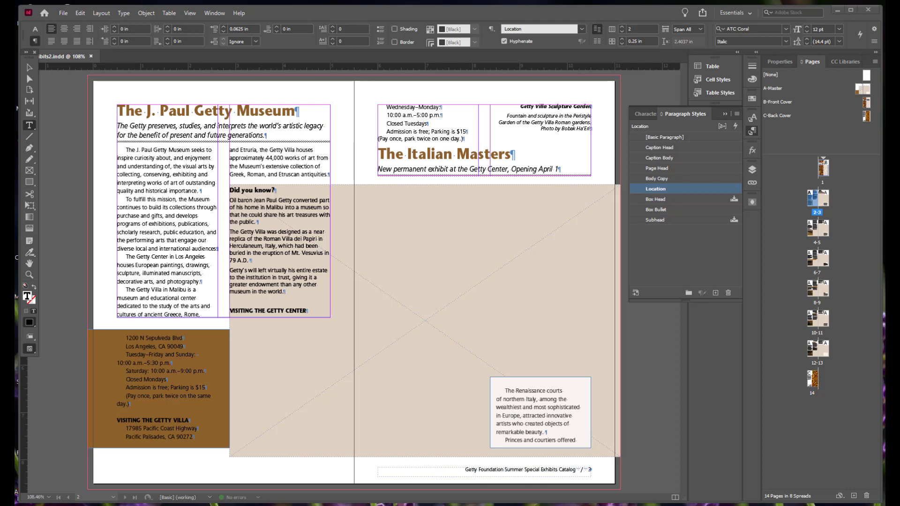
{"action": "right_click", "coordinate": [656, 168]}
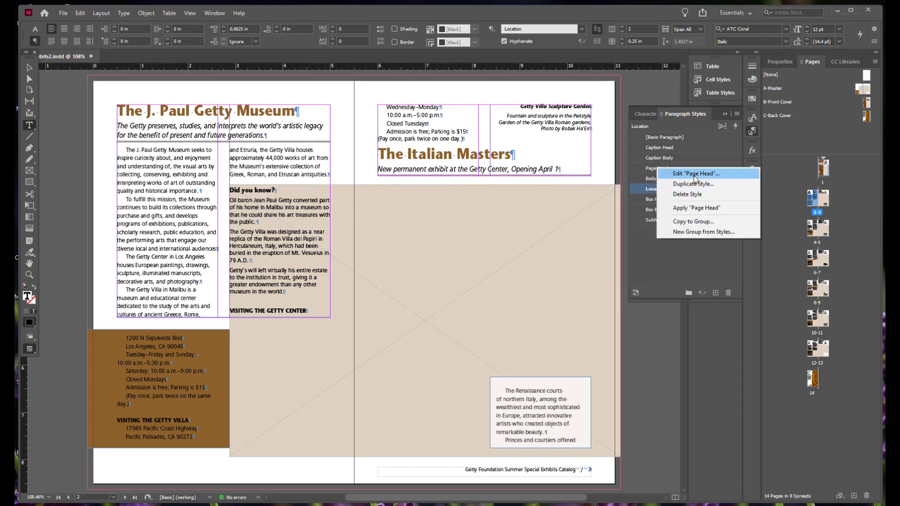
{"action": "left_click", "coordinate": [694, 174]}
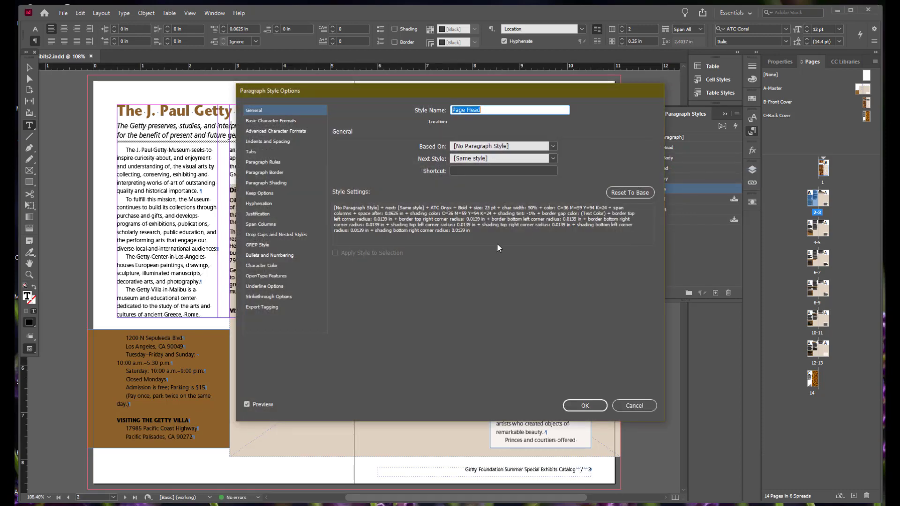
{"action": "left_click", "coordinate": [261, 194]}
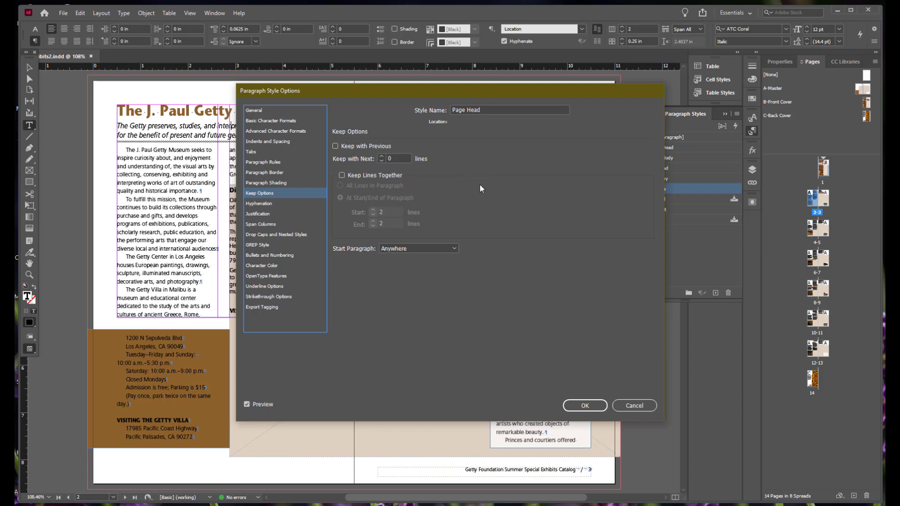
{"action": "left_click", "coordinate": [451, 255]}
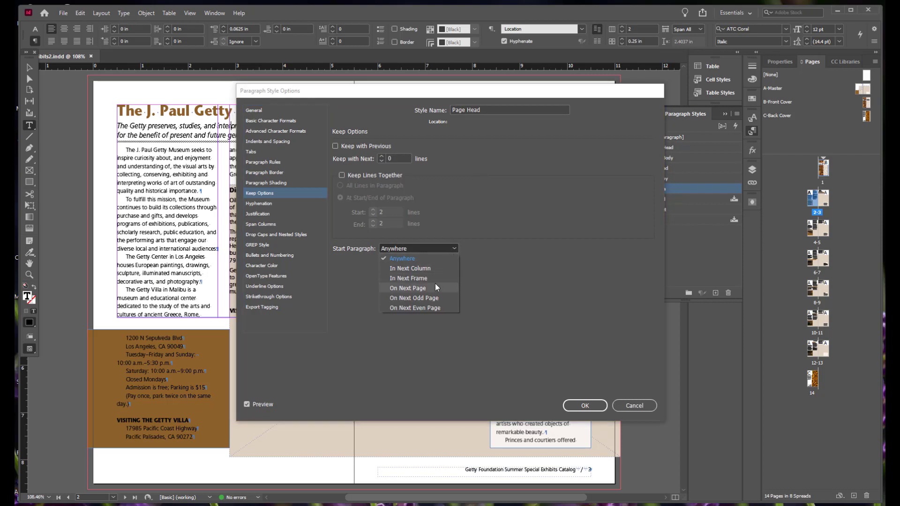
{"action": "left_click", "coordinate": [436, 313]}
{"action": "left_click_drag", "start_coordinate": [453, 92], "coordinate": [537, 96]}
{"action": "left_click", "coordinate": [689, 413]}
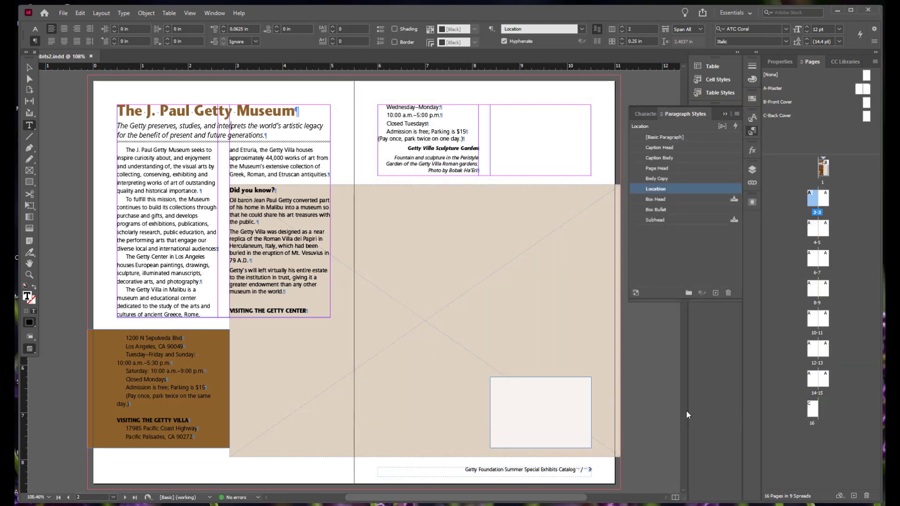
Check the reflowed layout on spreads 4-5, 6-7 and 8-9, revisit 2-3, and return to spread 4-5
{"action": "double_click", "coordinate": [813, 227]}
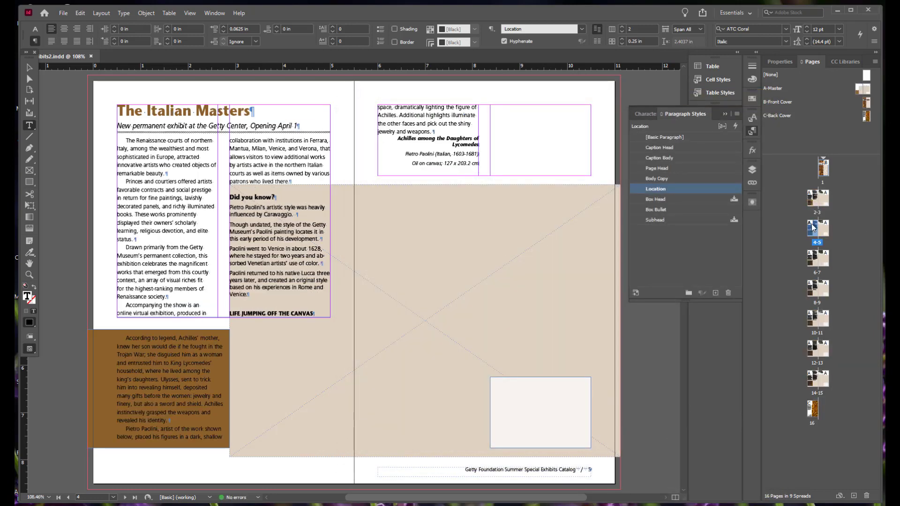
{"action": "double_click", "coordinate": [812, 259]}
{"action": "double_click", "coordinate": [810, 287]}
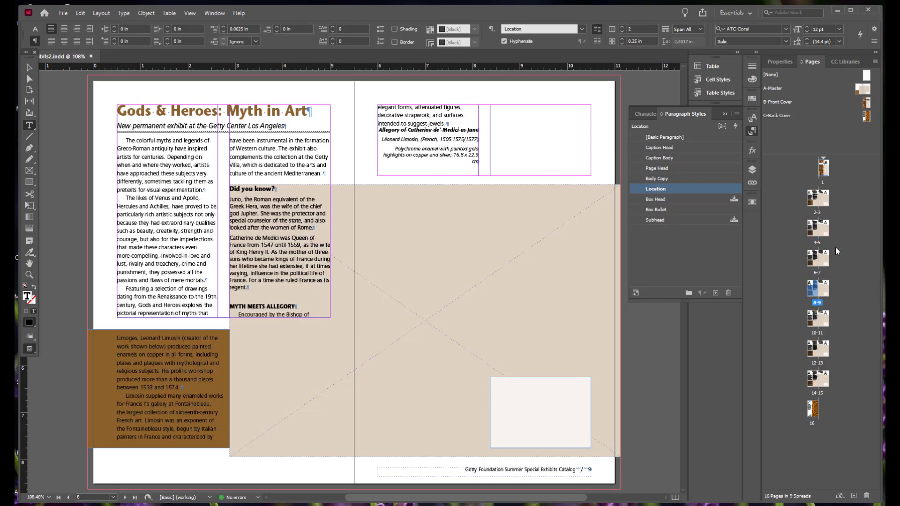
{"action": "double_click", "coordinate": [813, 197]}
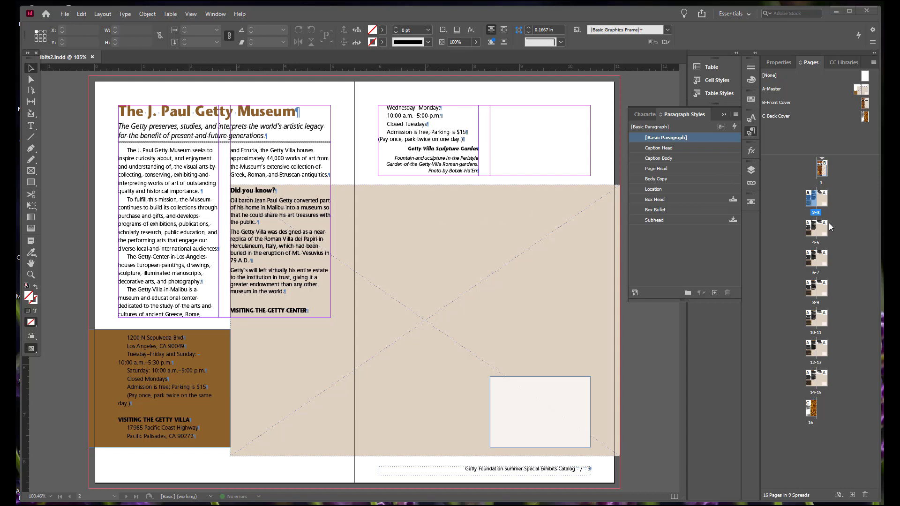
{"action": "double_click", "coordinate": [817, 243]}
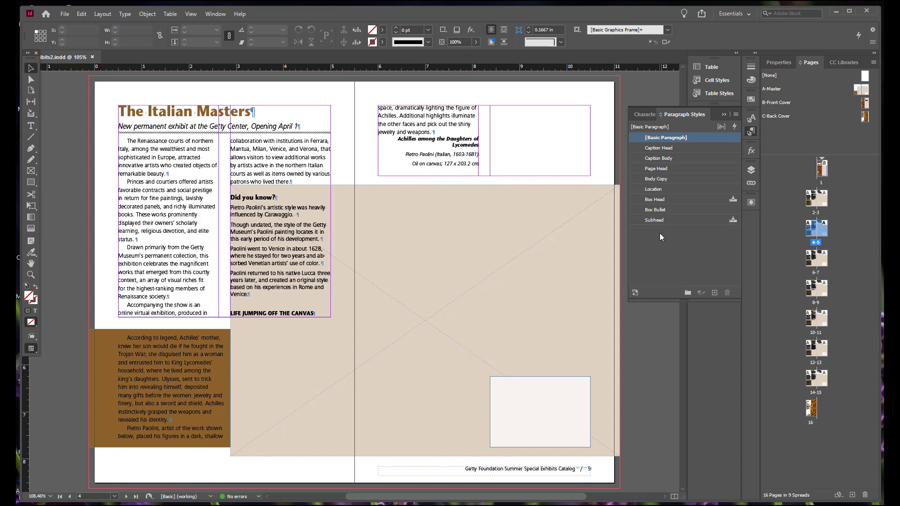
Base the Box Head paragraph style on Subhead and set its case to Normal
{"action": "right_click", "coordinate": [655, 200]}
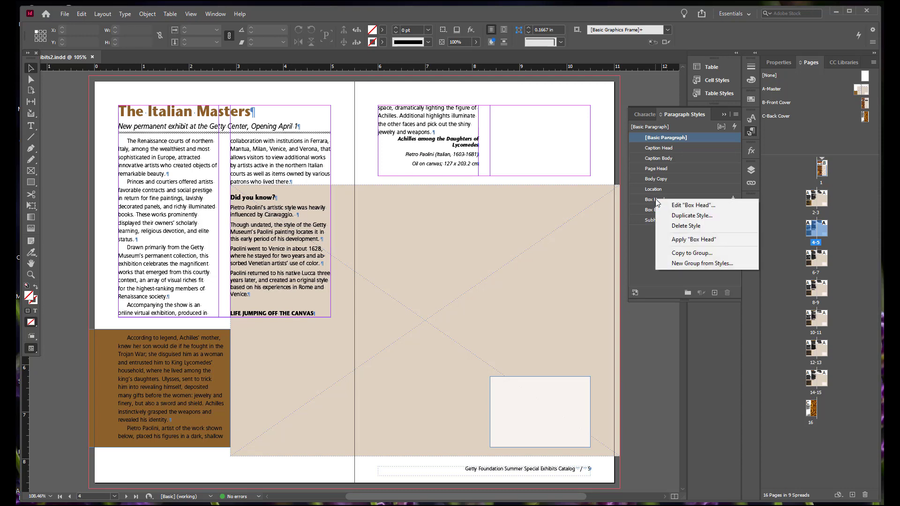
{"action": "left_click", "coordinate": [717, 206]}
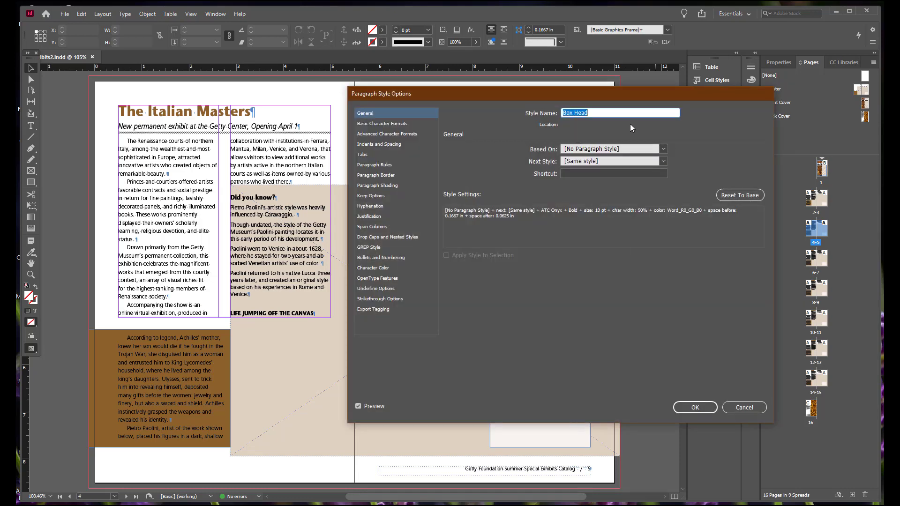
{"action": "left_click", "coordinate": [663, 149]}
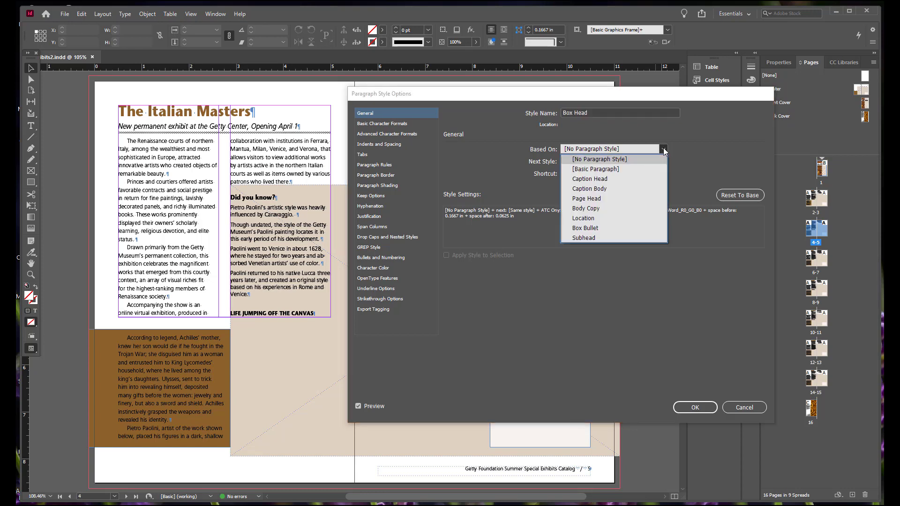
{"action": "left_click", "coordinate": [601, 240]}
{"action": "left_click", "coordinate": [382, 123]}
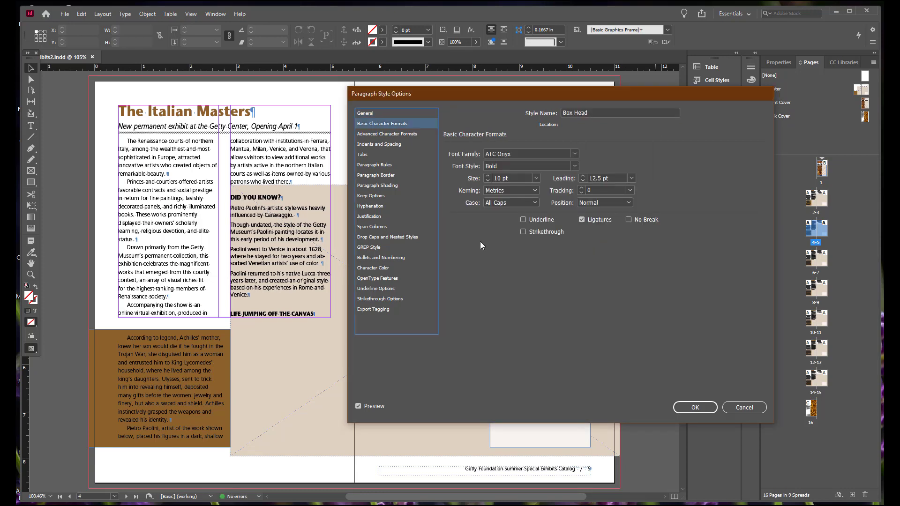
{"action": "left_click", "coordinate": [537, 204]}
{"action": "left_click", "coordinate": [506, 210]}
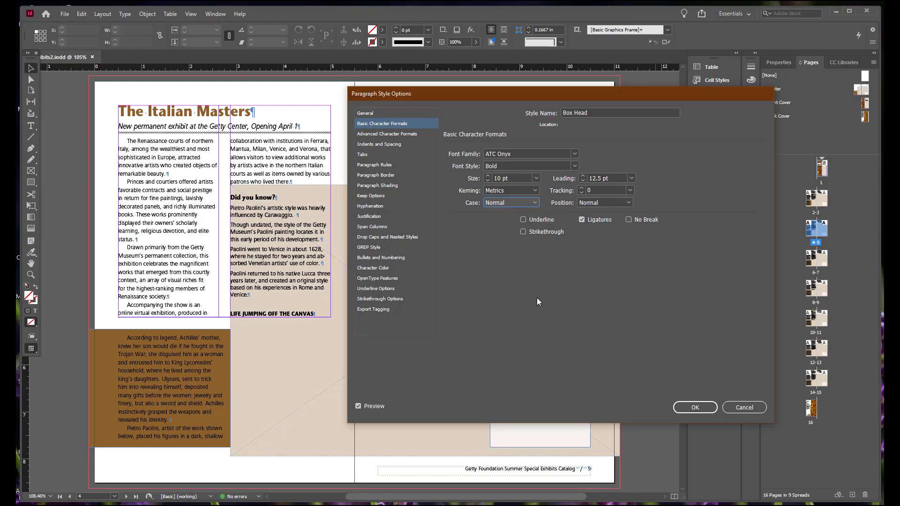
Set the Box Head style's horizontal scale to 100%, review its general settings, and save the style
{"action": "left_click", "coordinate": [409, 135]}
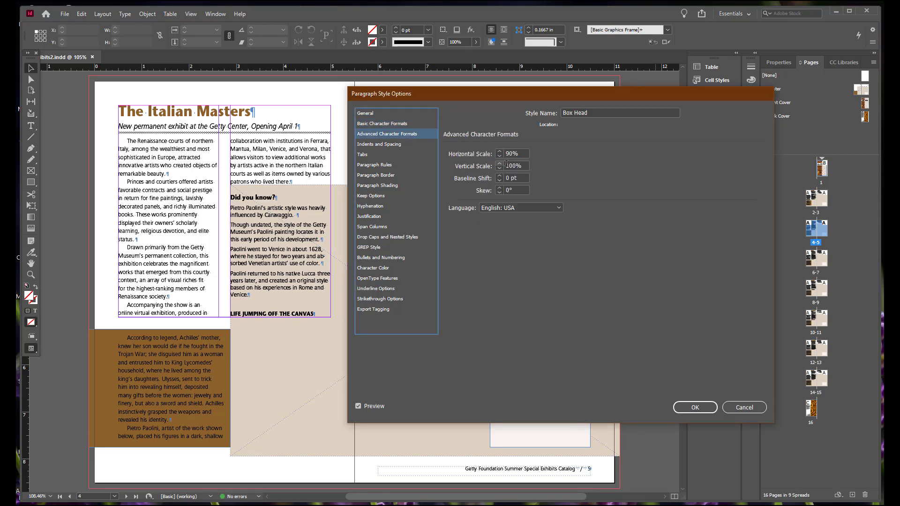
{"action": "double_click", "coordinate": [524, 153]}
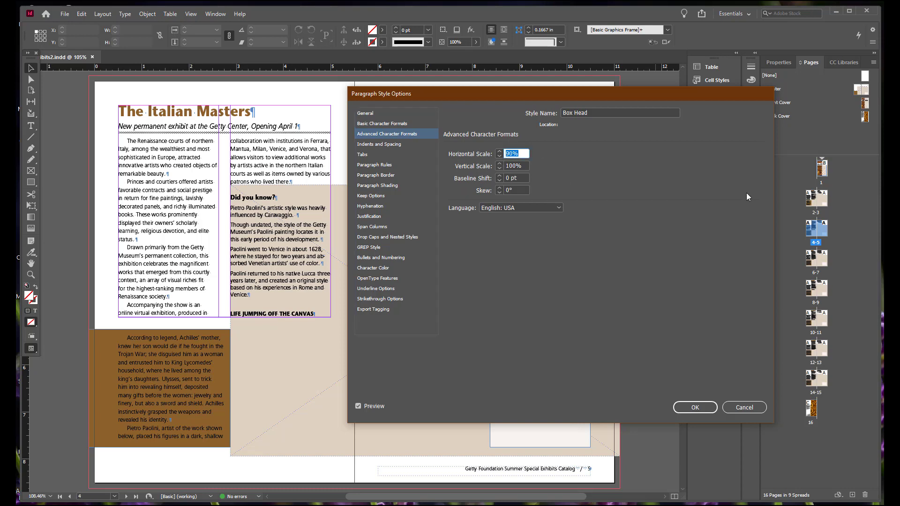
{"action": "type", "text": "100"}
{"action": "left_click", "coordinate": [371, 113]}
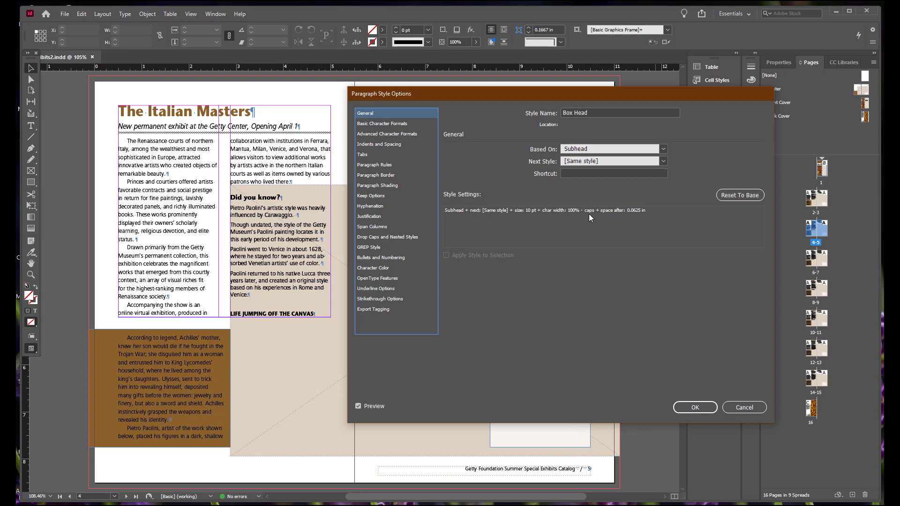
{"action": "left_click", "coordinate": [696, 408]}
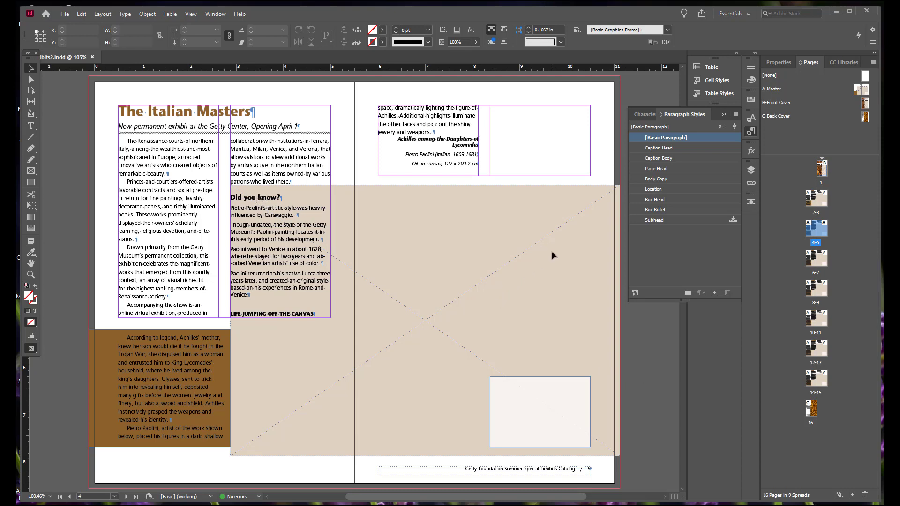
Base the Caption Head paragraph style on Subhead and reset its settings to that base
{"action": "right_click", "coordinate": [678, 147]}
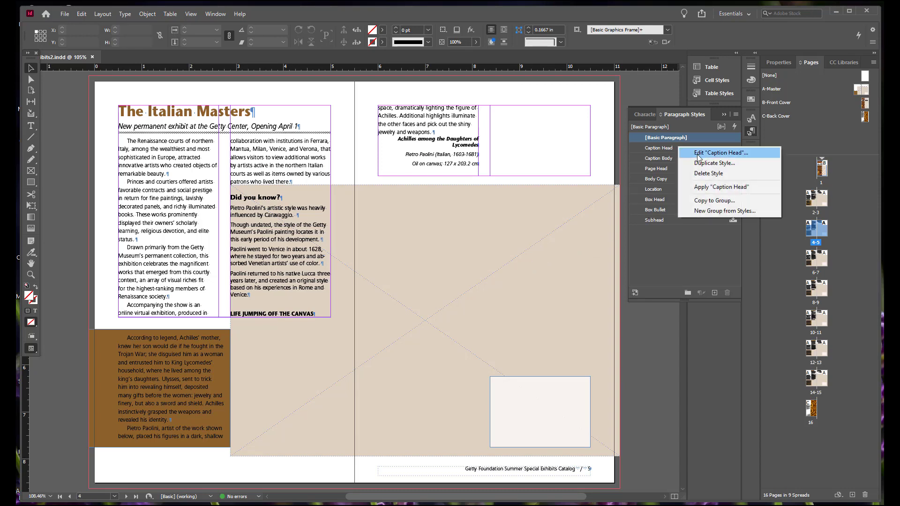
{"action": "left_click", "coordinate": [697, 155]}
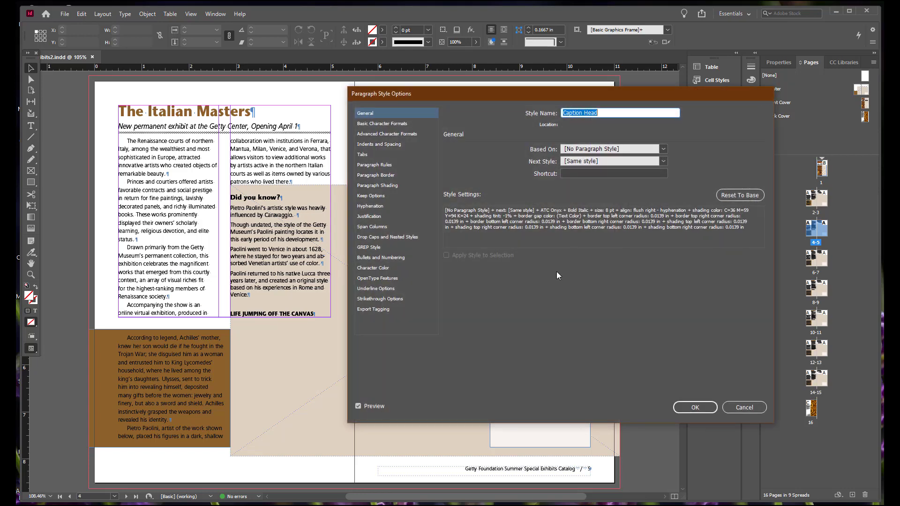
{"action": "left_click", "coordinate": [663, 149]}
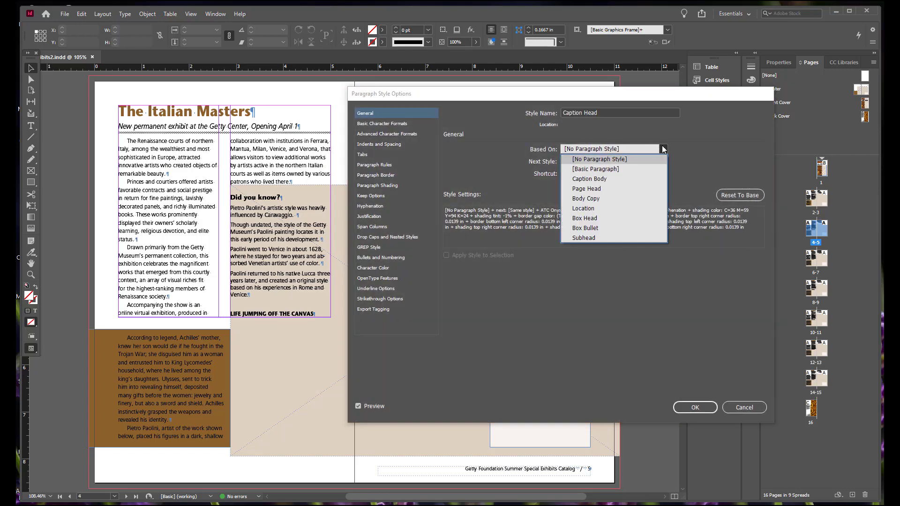
{"action": "left_click", "coordinate": [610, 237]}
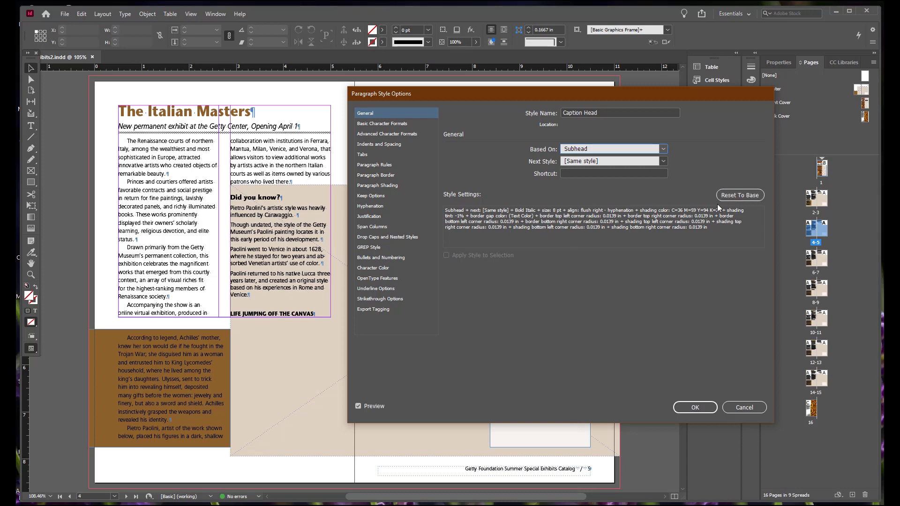
{"action": "left_click", "coordinate": [740, 197]}
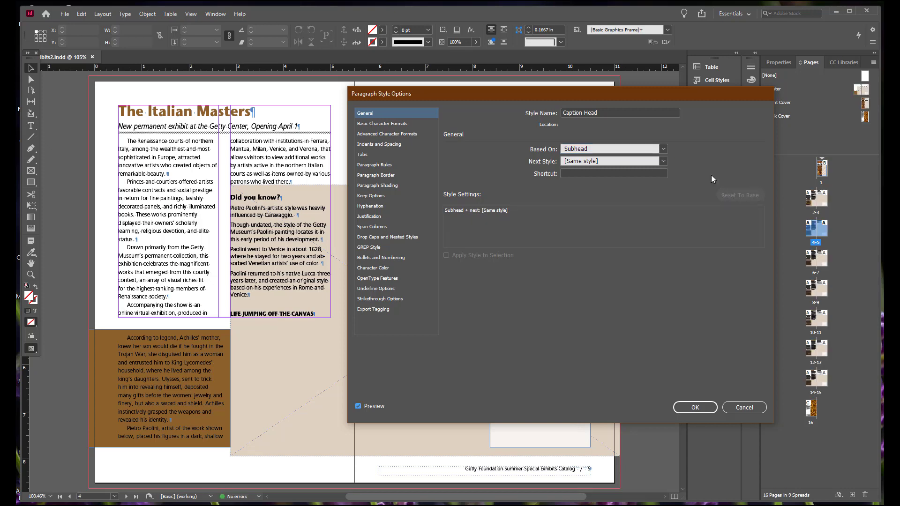
Set the Caption Head style to Bold Italic, 8 pt size, automatic leading and Normal case
{"action": "left_click", "coordinate": [372, 123]}
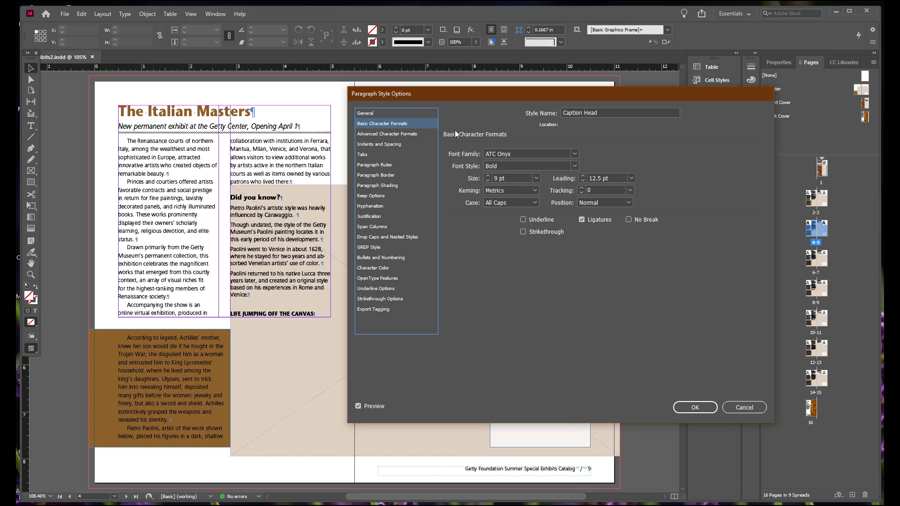
{"action": "left_click", "coordinate": [574, 167]}
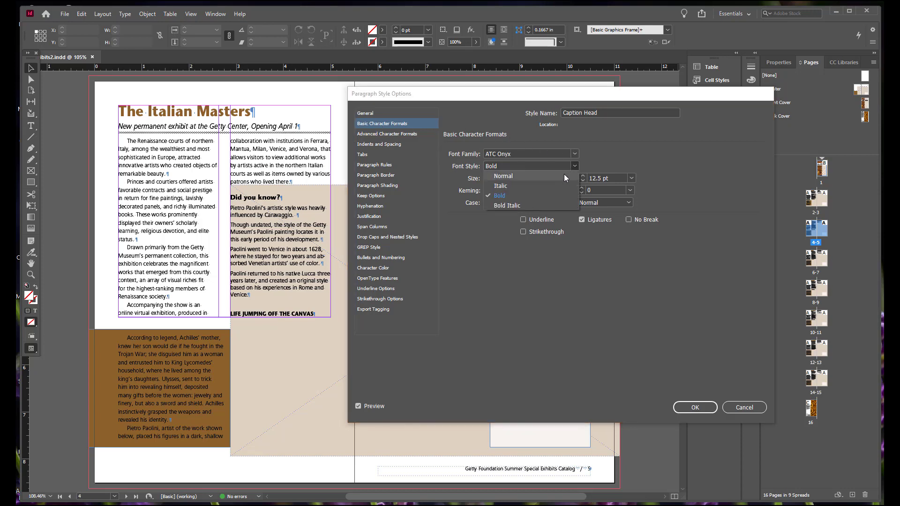
{"action": "left_click", "coordinate": [539, 206]}
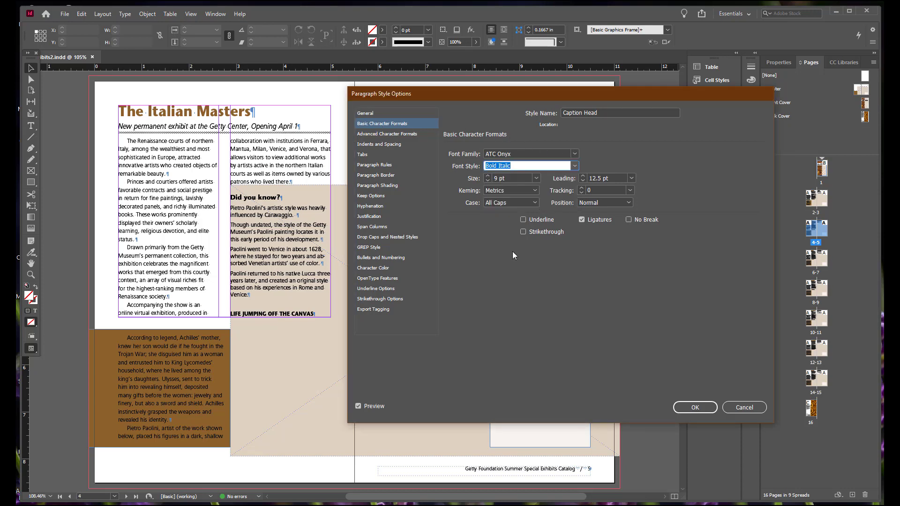
{"action": "left_click", "coordinate": [486, 180]}
{"action": "left_click", "coordinate": [632, 179]}
{"action": "left_click", "coordinate": [627, 189]}
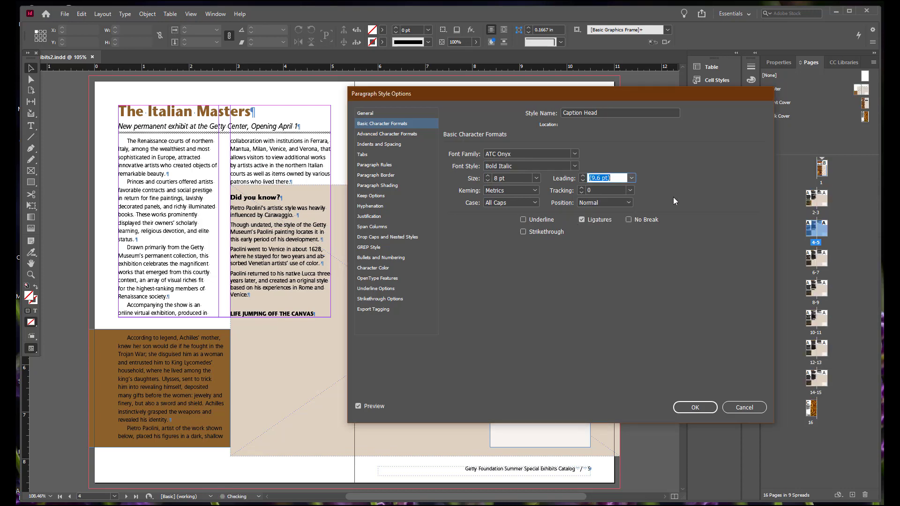
{"action": "left_click", "coordinate": [536, 202]}
{"action": "left_click", "coordinate": [525, 215]}
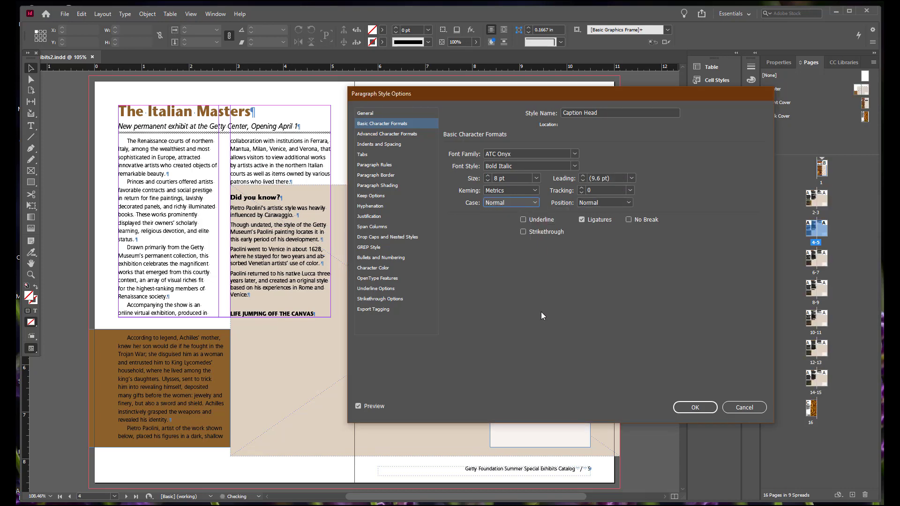
Set the Caption Head style's horizontal scale to 100% and alignment to Right, and save the style
{"action": "left_click", "coordinate": [403, 136]}
{"action": "key", "text": "Tab"}
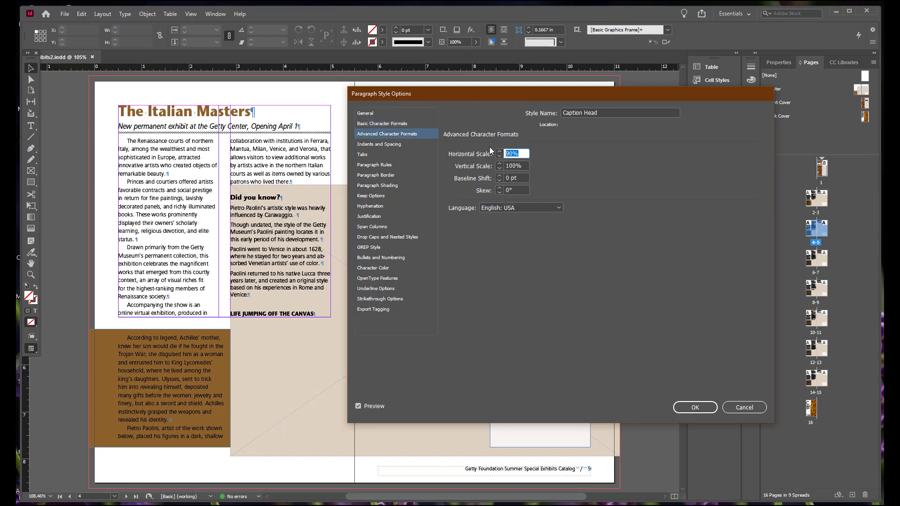
{"action": "type", "text": "100"}
{"action": "key", "text": "Tab"}
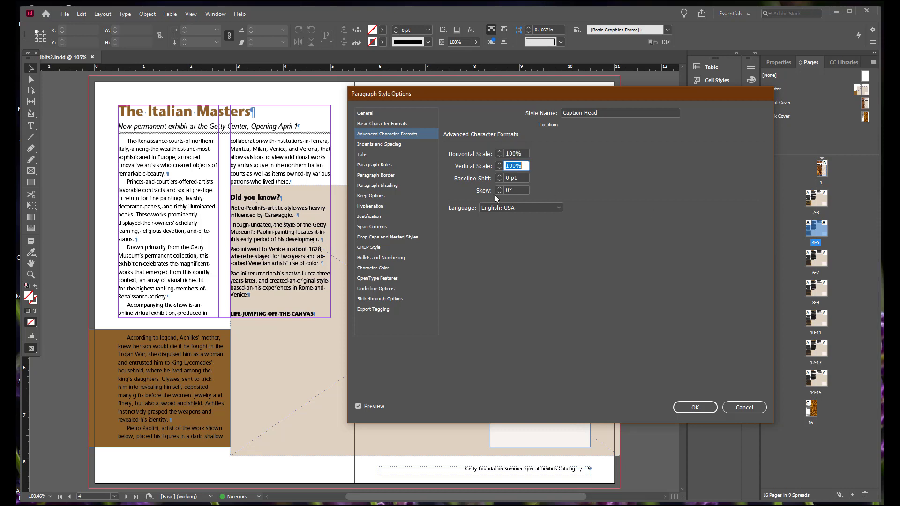
{"action": "left_click", "coordinate": [393, 144]}
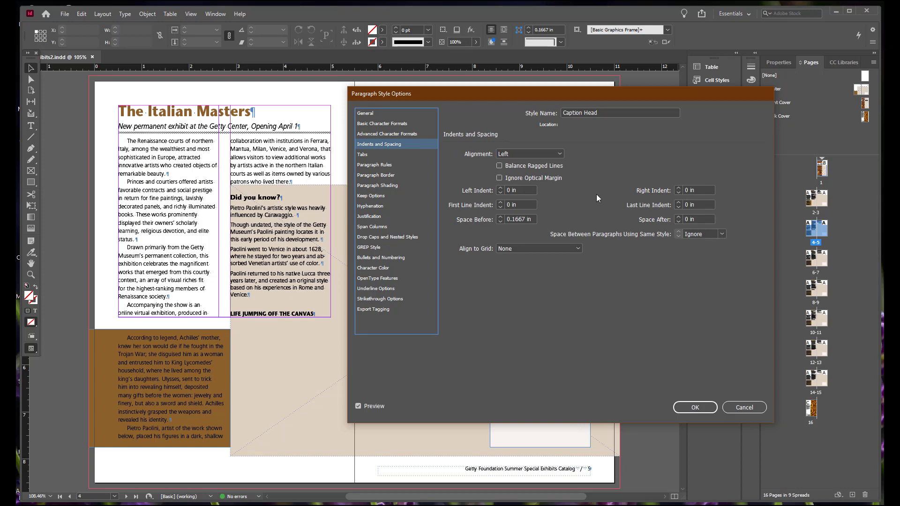
{"action": "left_click", "coordinate": [559, 153]}
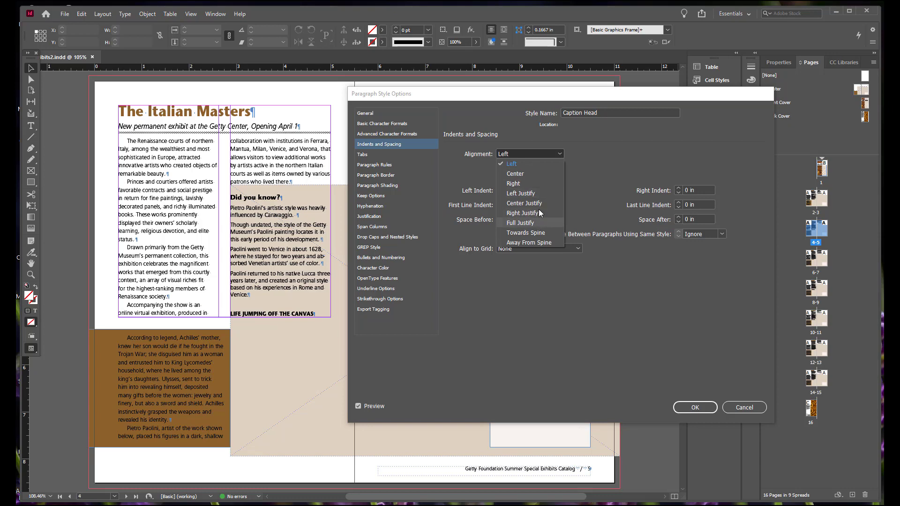
{"action": "left_click", "coordinate": [542, 182]}
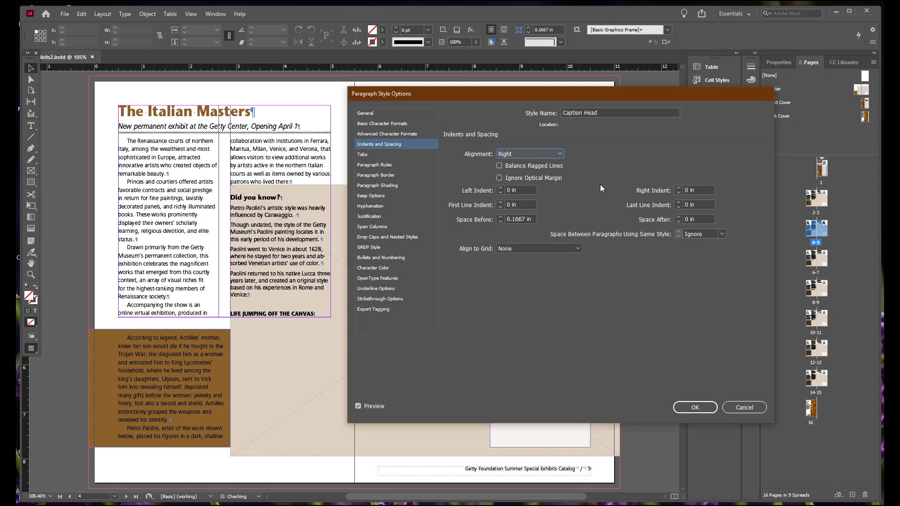
{"action": "left_click", "coordinate": [691, 404]}
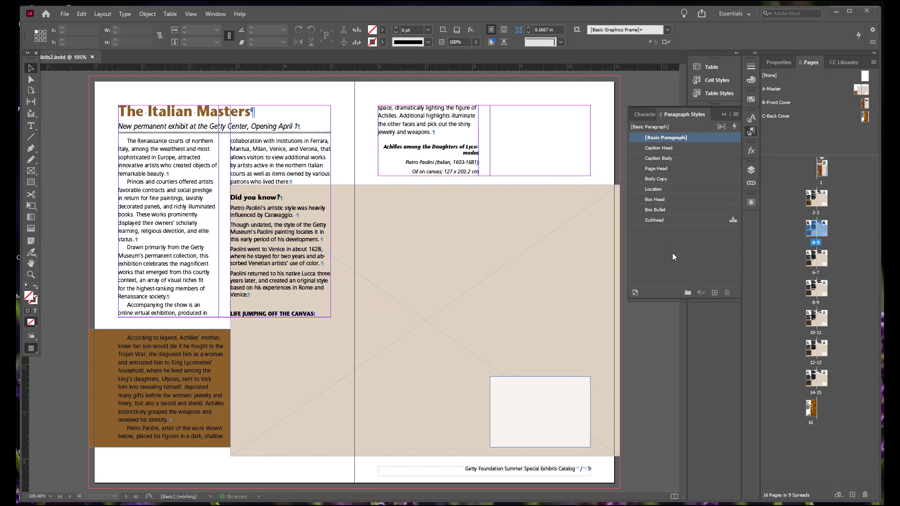
Edit the Subhead paragraph style so its paragraphs start In Next Column, and save it
{"action": "right_click", "coordinate": [663, 220]}
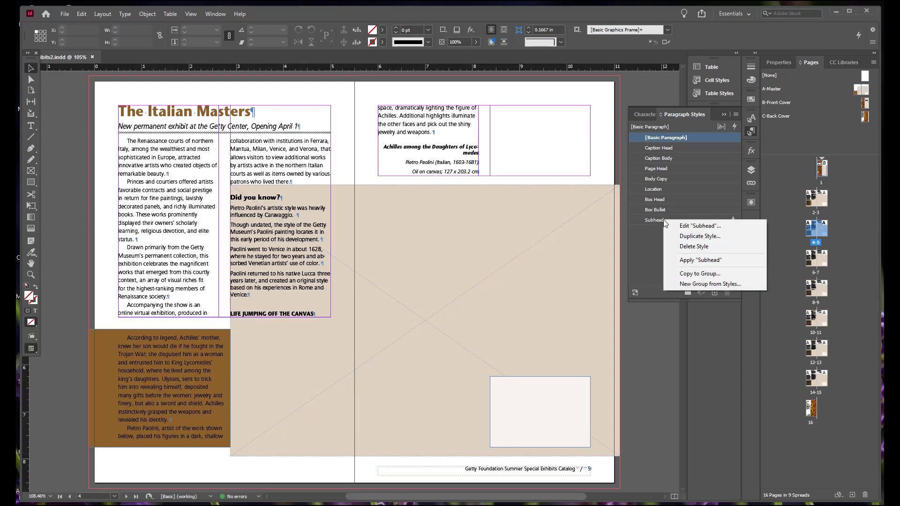
{"action": "left_click", "coordinate": [699, 226]}
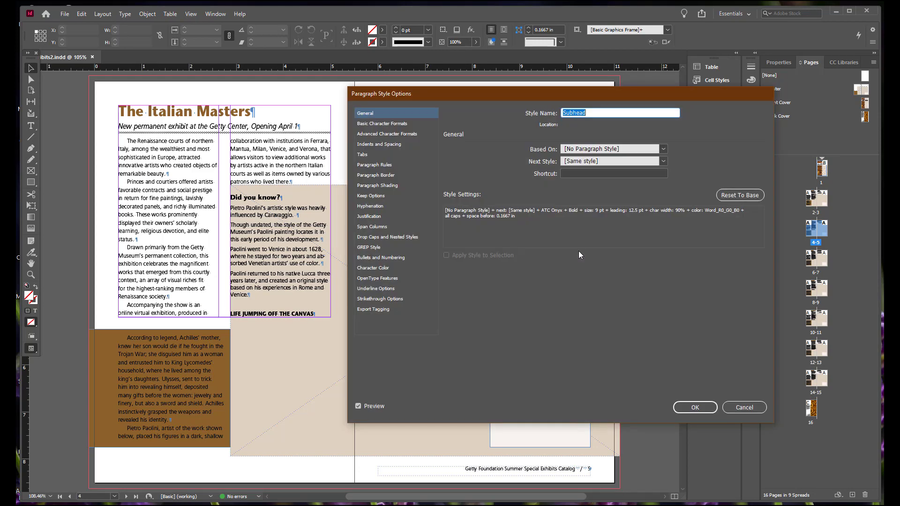
{"action": "left_click", "coordinate": [379, 199]}
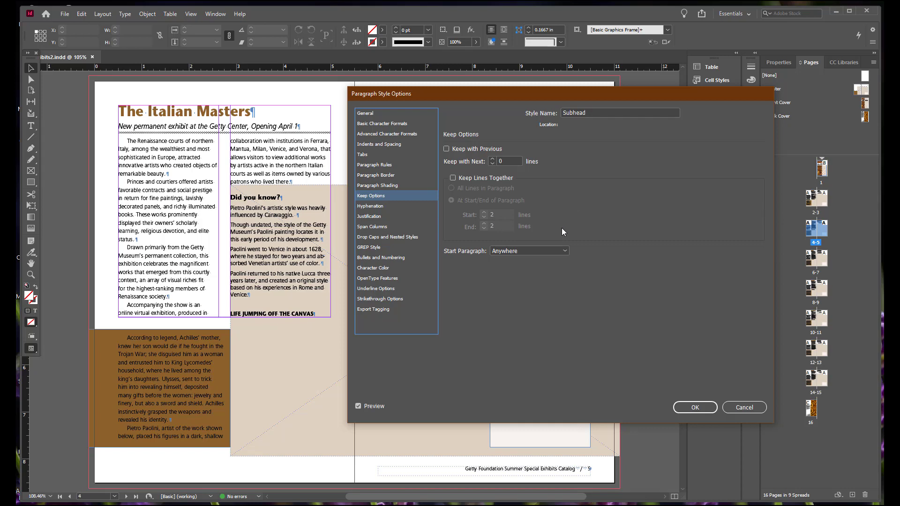
{"action": "left_click", "coordinate": [564, 252]}
{"action": "left_click", "coordinate": [552, 273]}
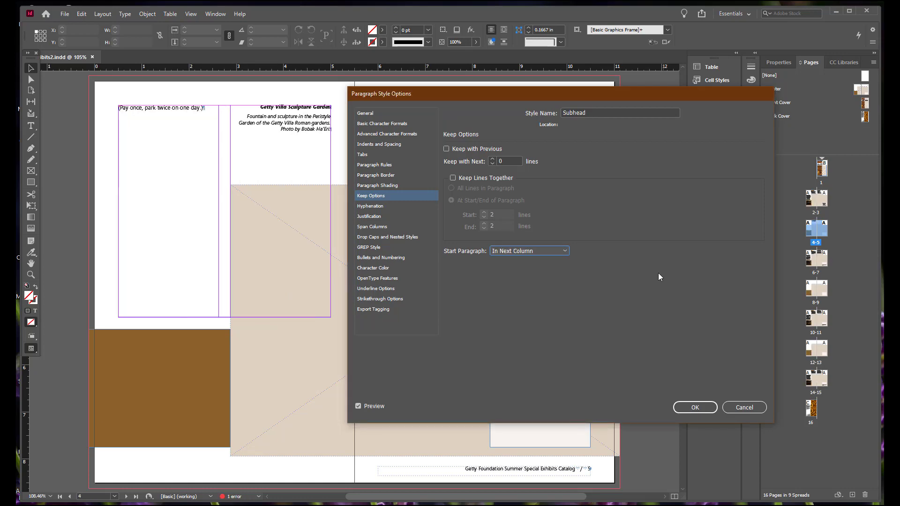
{"action": "left_click", "coordinate": [695, 408]}
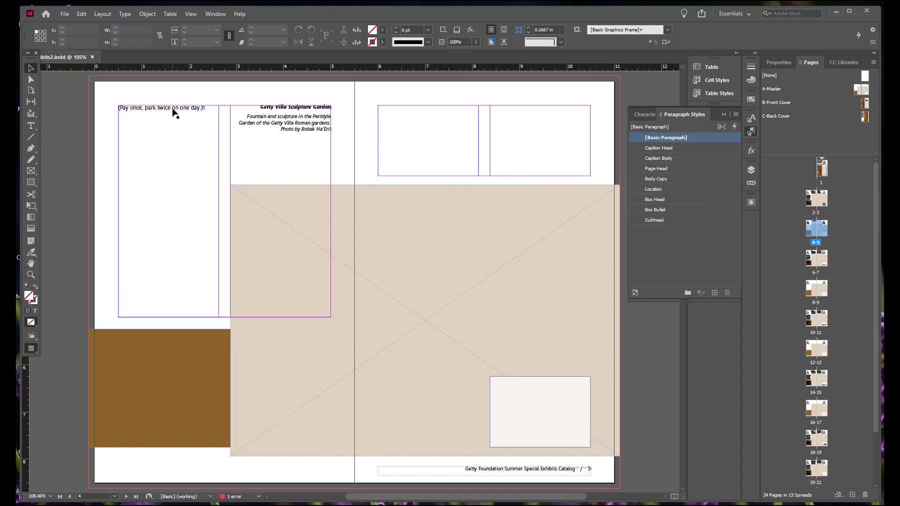
From the first body paragraph on spread 2-3, duplicate its Body Copy style as "Body Copy no indent", based on Body Copy
{"action": "key", "text": "ctrl+d"}
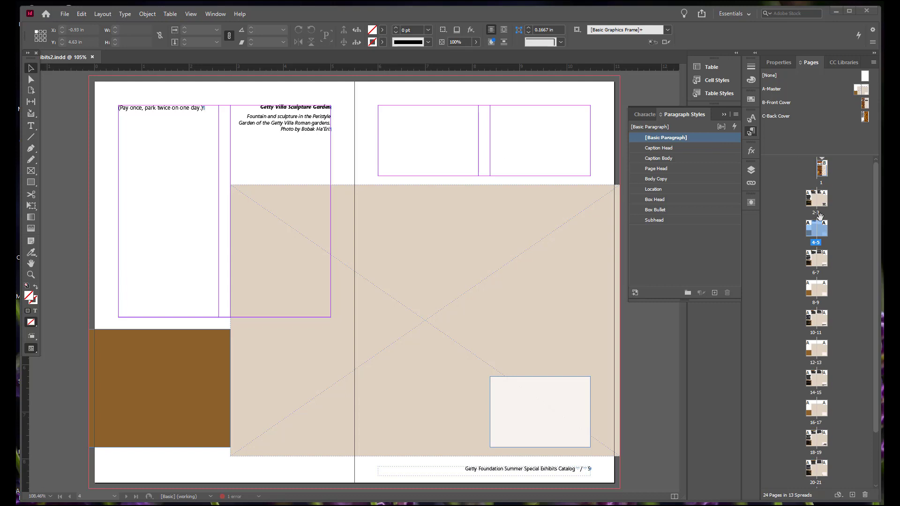
{"action": "left_click", "coordinate": [816, 213]}
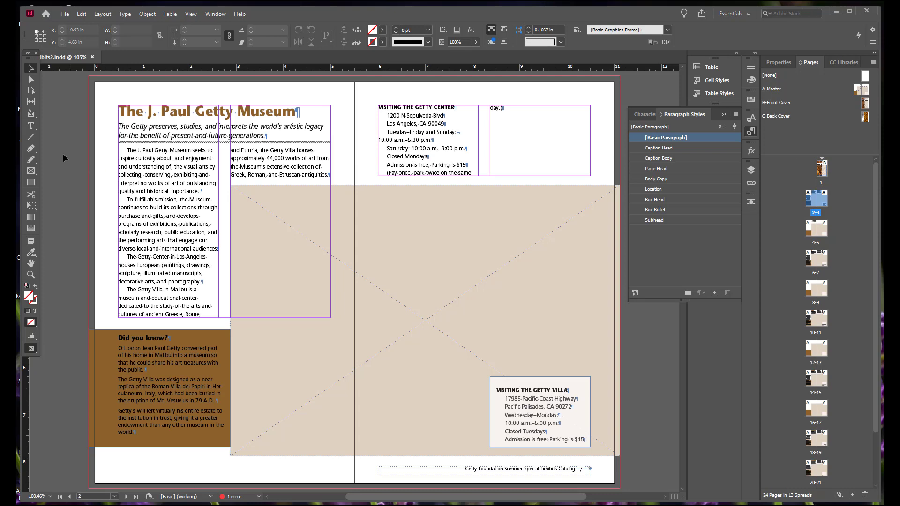
{"action": "left_click", "coordinate": [31, 126]}
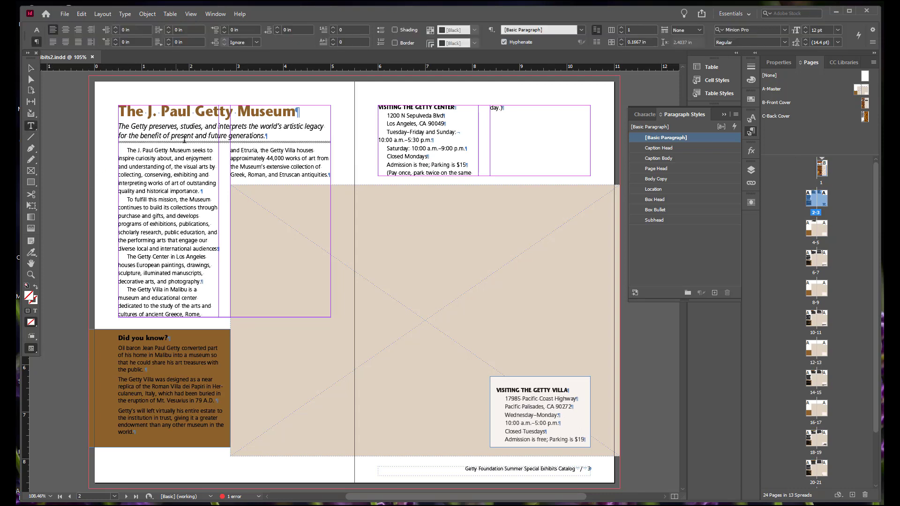
{"action": "left_click", "coordinate": [177, 156]}
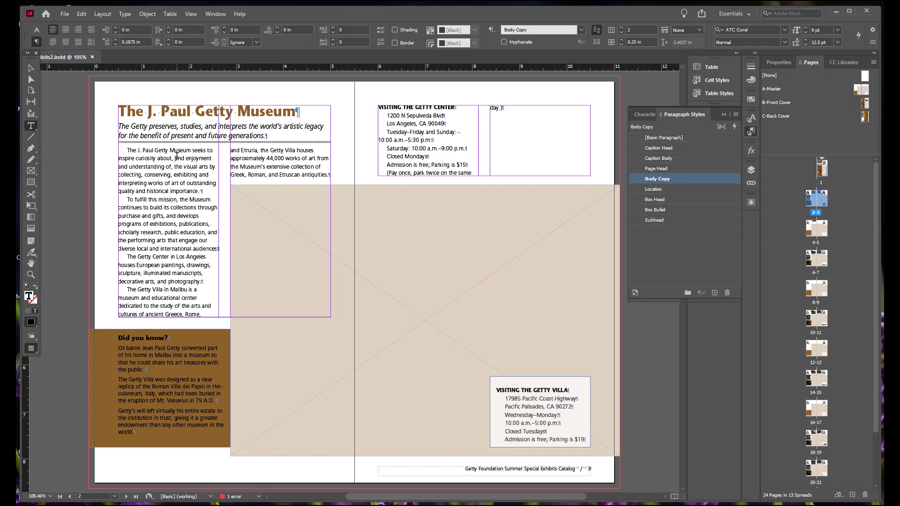
{"action": "right_click", "coordinate": [673, 179]}
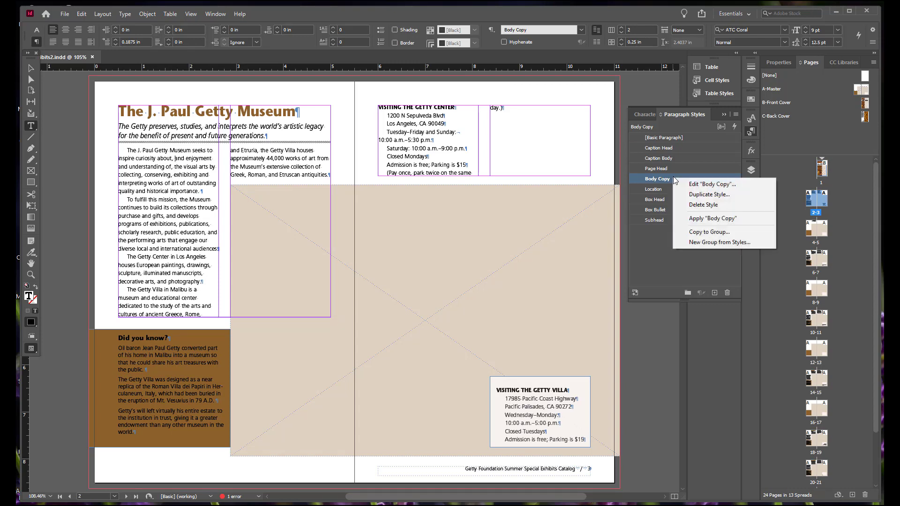
{"action": "left_click", "coordinate": [695, 195]}
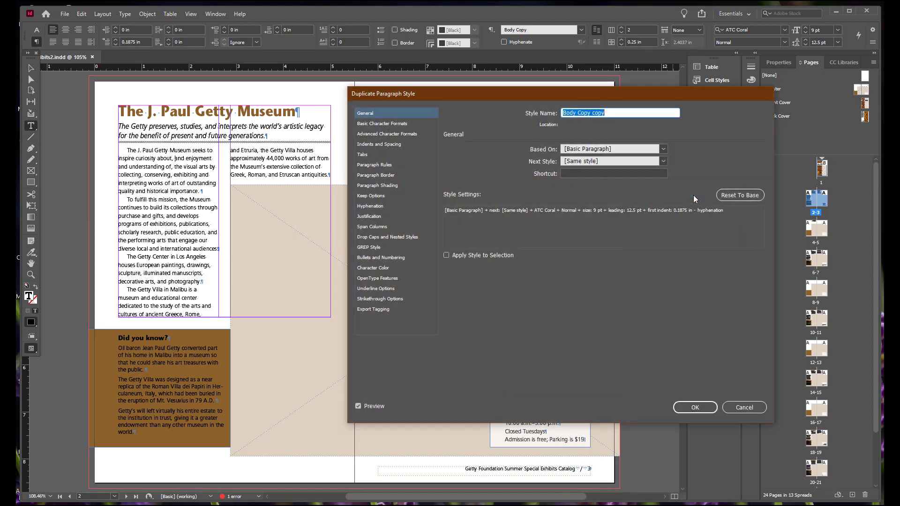
{"action": "left_click_drag", "start_coordinate": [605, 112], "coordinate": [594, 109]}
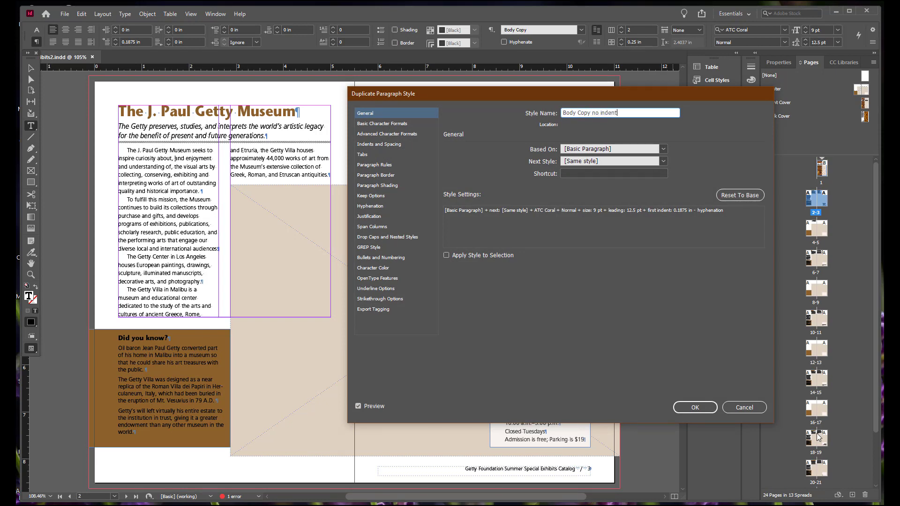
{"action": "left_click", "coordinate": [663, 148]}
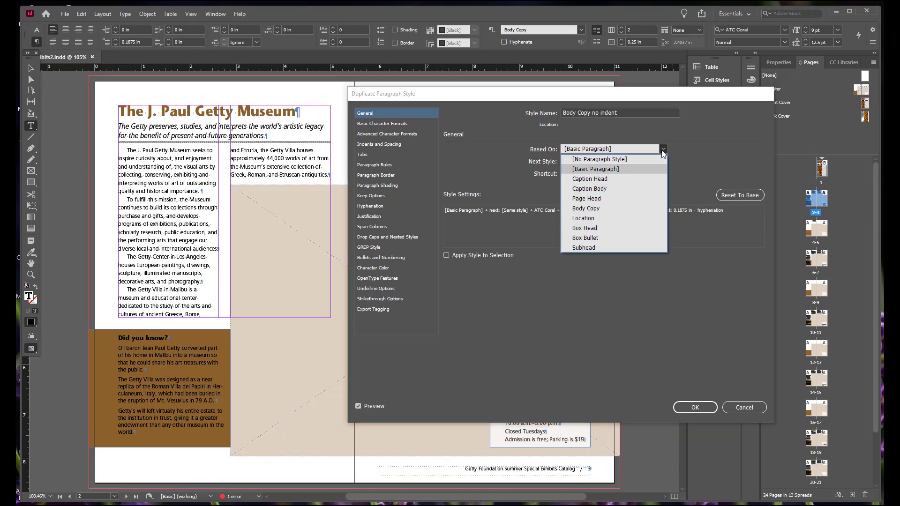
{"action": "left_click", "coordinate": [615, 208]}
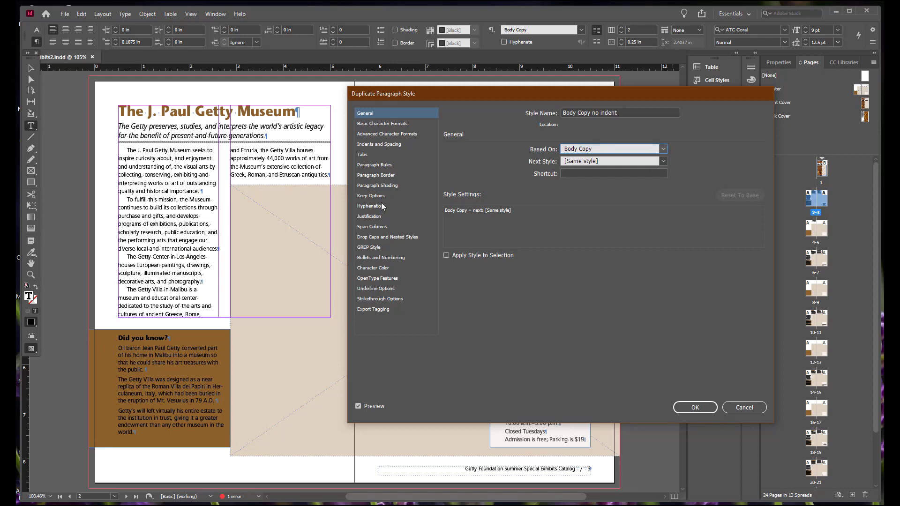
Set the new style's first line indent to 0 in, enable applying it to the selection, and save it
{"action": "left_click", "coordinate": [386, 146]}
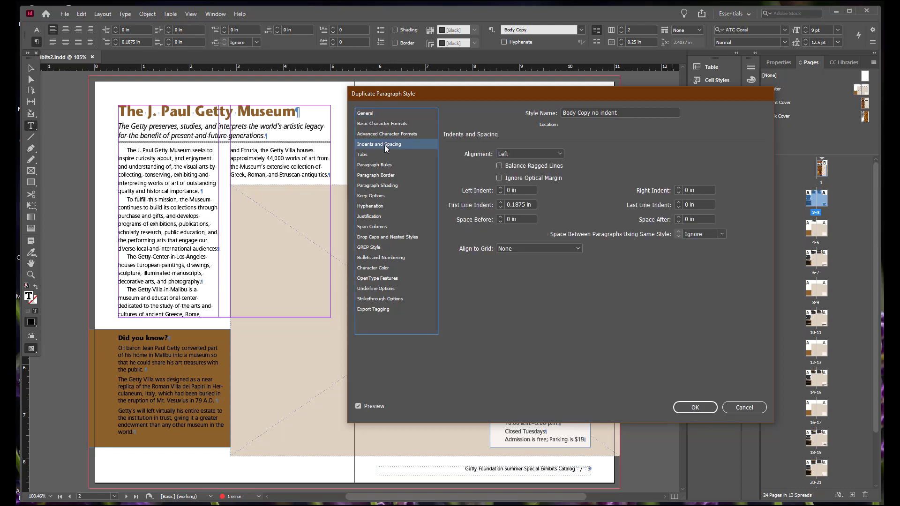
{"action": "left_click", "coordinate": [499, 208]}
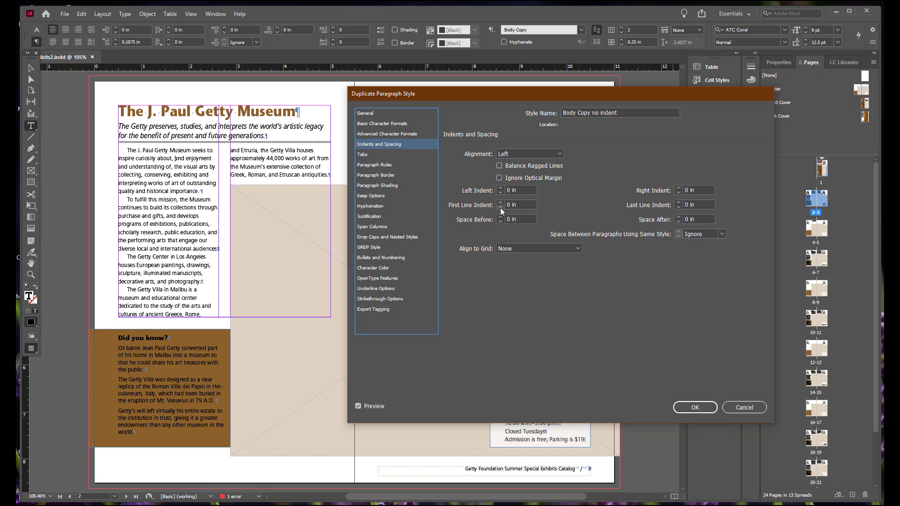
{"action": "left_click", "coordinate": [370, 114]}
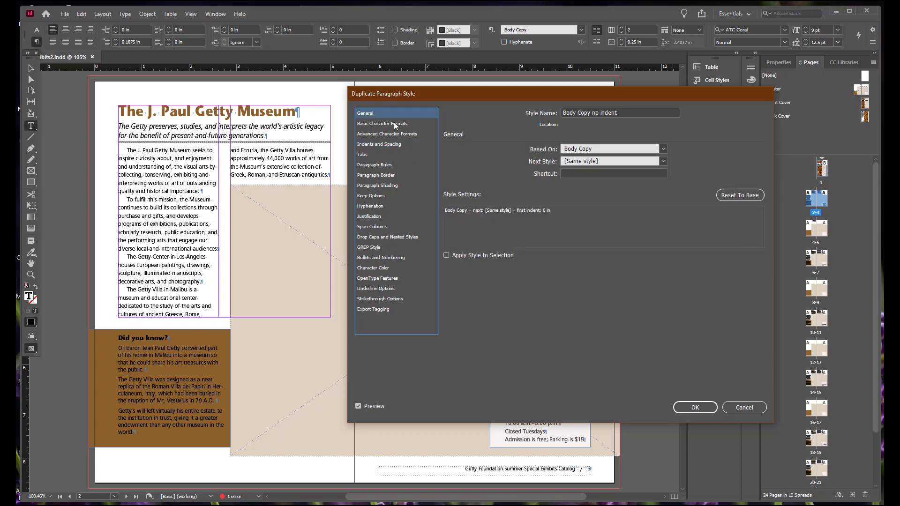
{"action": "left_click", "coordinate": [446, 255]}
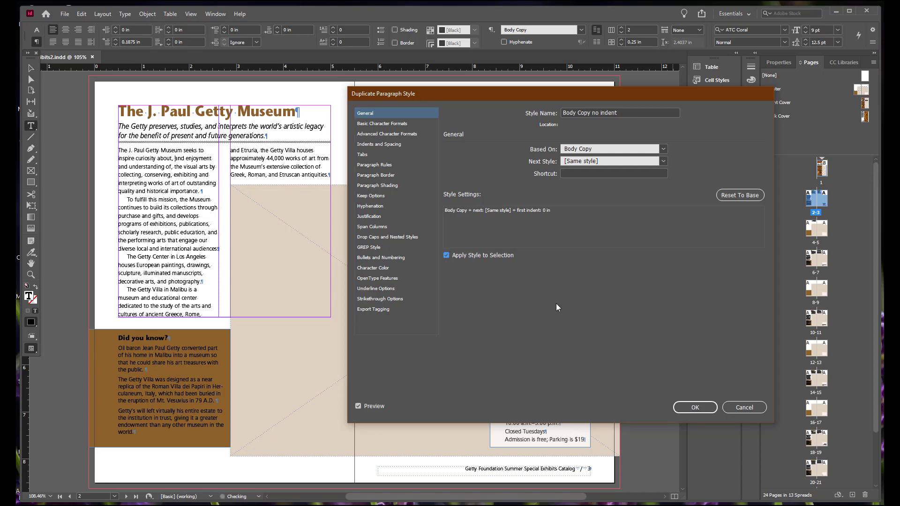
{"action": "left_click", "coordinate": [695, 407]}
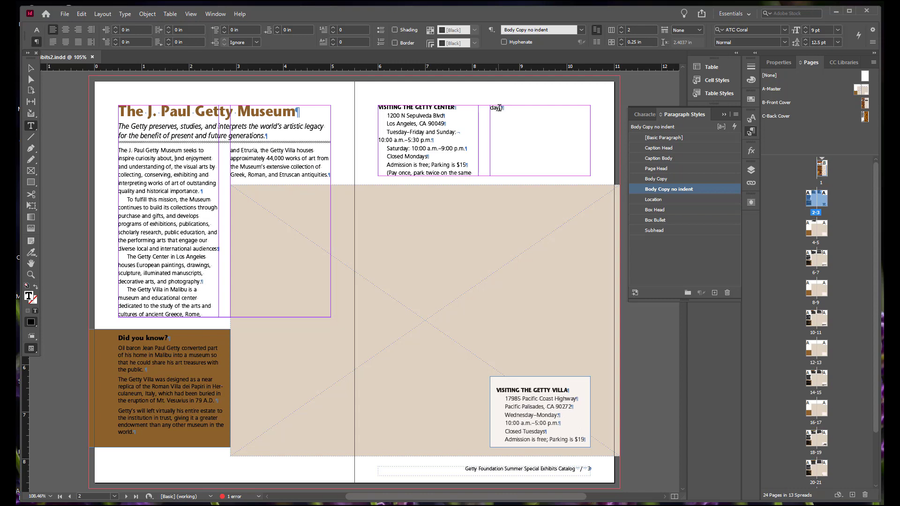
Apply the Body Copy no indent style to the visitor information lines under Visiting the Getty Center and Visiting the Getty Villa
{"action": "key", "text": "Return"}
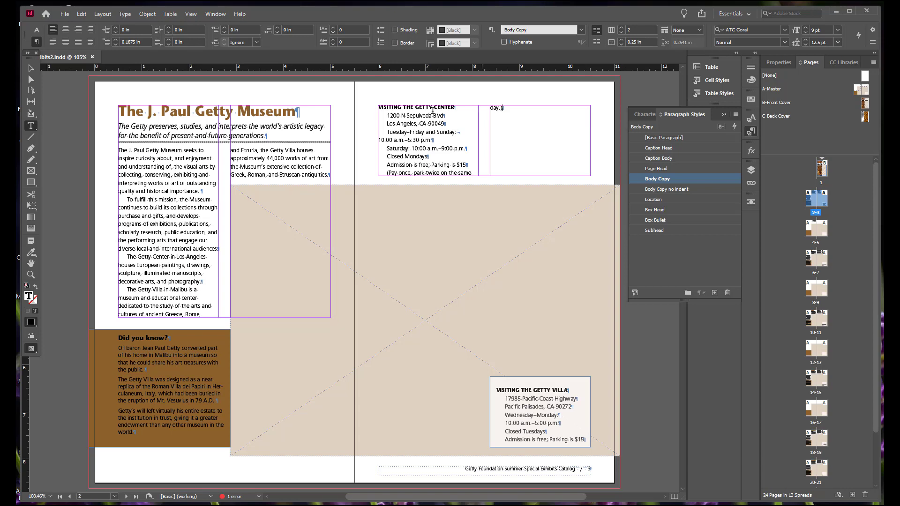
{"action": "left_click_drag", "start_coordinate": [387, 116], "coordinate": [464, 173]}
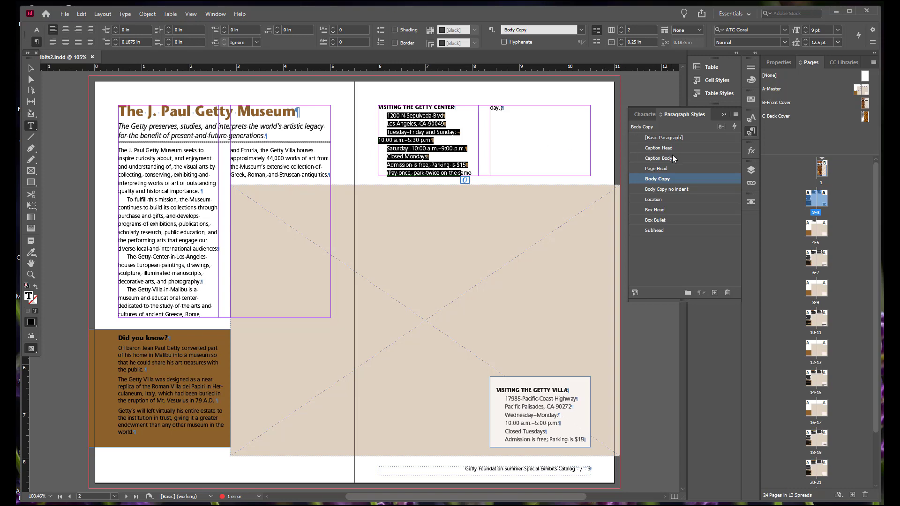
{"action": "left_click", "coordinate": [676, 189]}
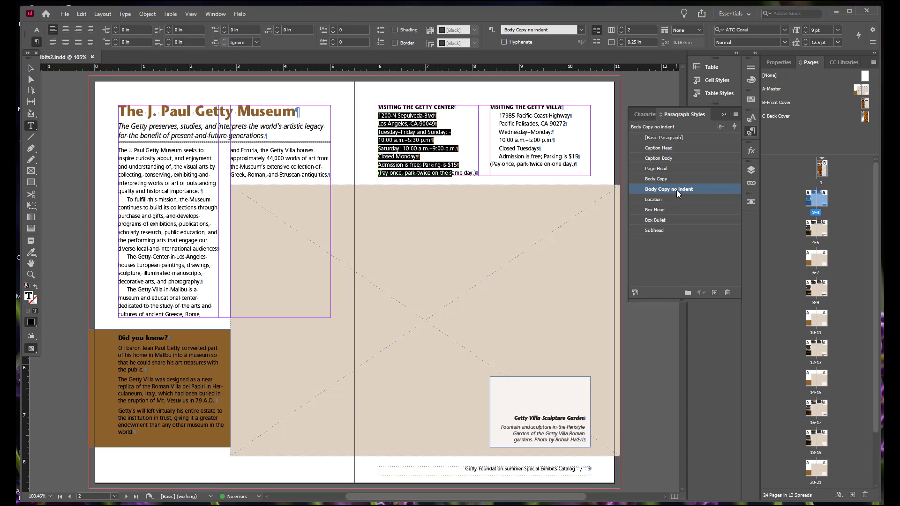
{"action": "left_click", "coordinate": [497, 116]}
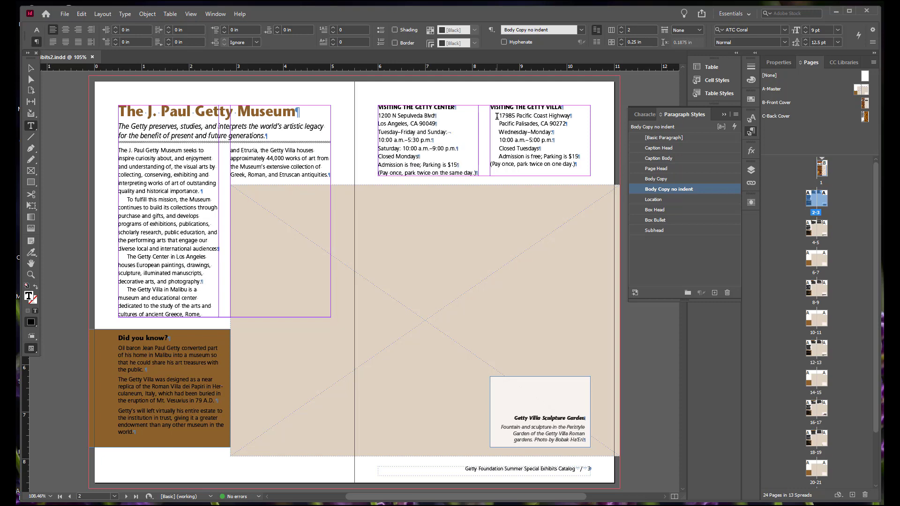
{"action": "left_click_drag", "start_coordinate": [497, 116], "coordinate": [553, 172]}
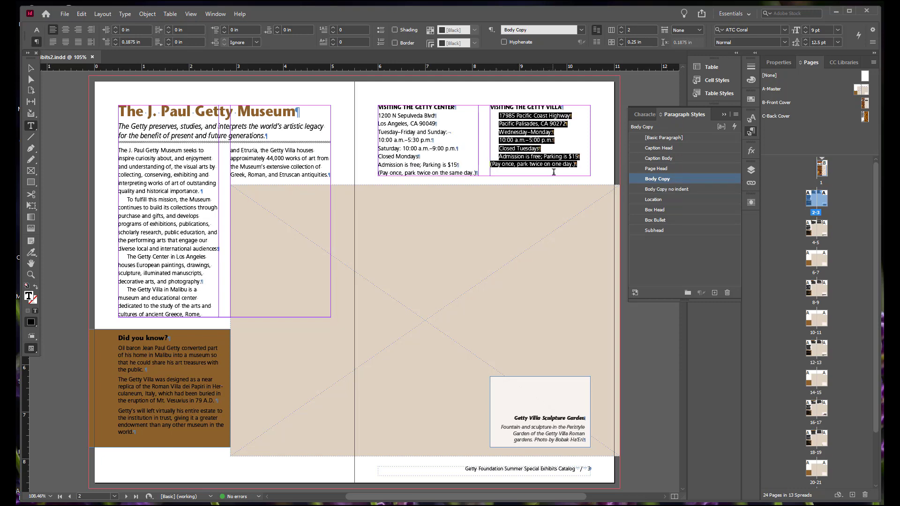
{"action": "left_click", "coordinate": [670, 189]}
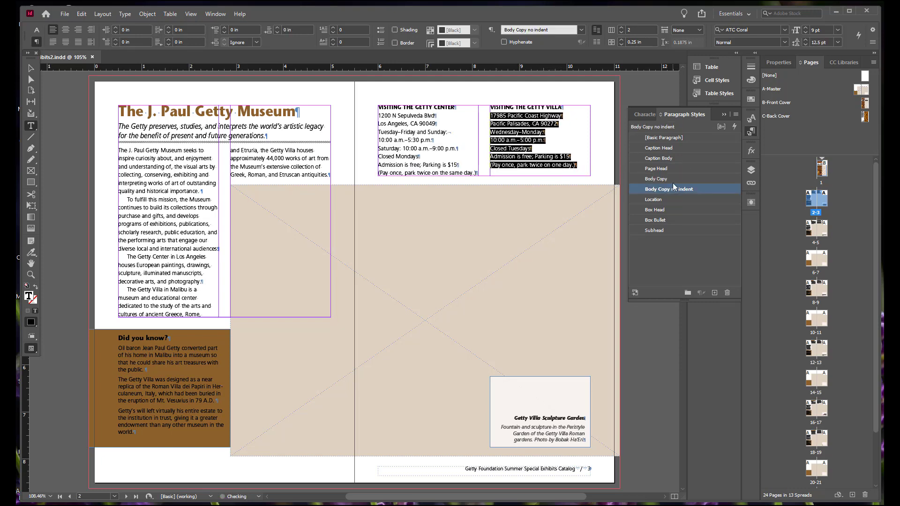
Apply the Body Copy no indent style to the first body paragraph and the one under Life Jumping Off the Canvas on spread 4-5
{"action": "double_click", "coordinate": [816, 243]}
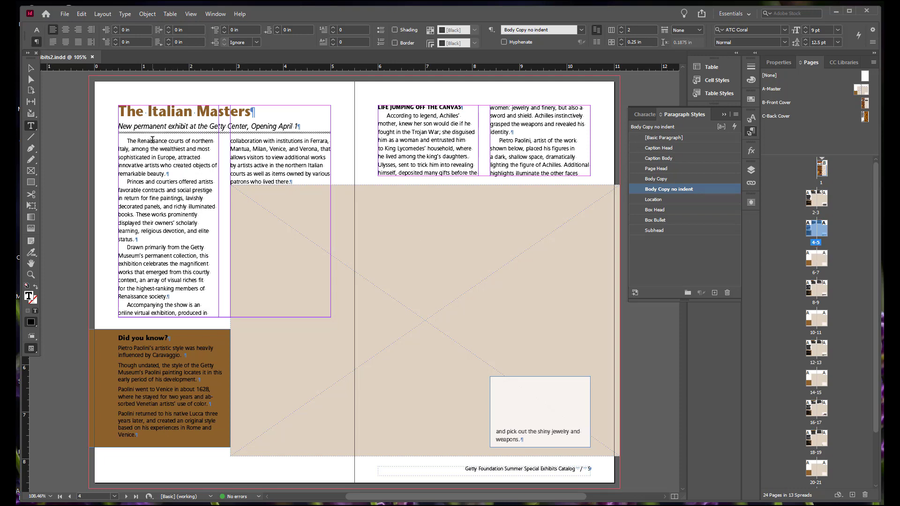
{"action": "left_click_drag", "start_coordinate": [153, 141], "coordinate": [168, 166]}
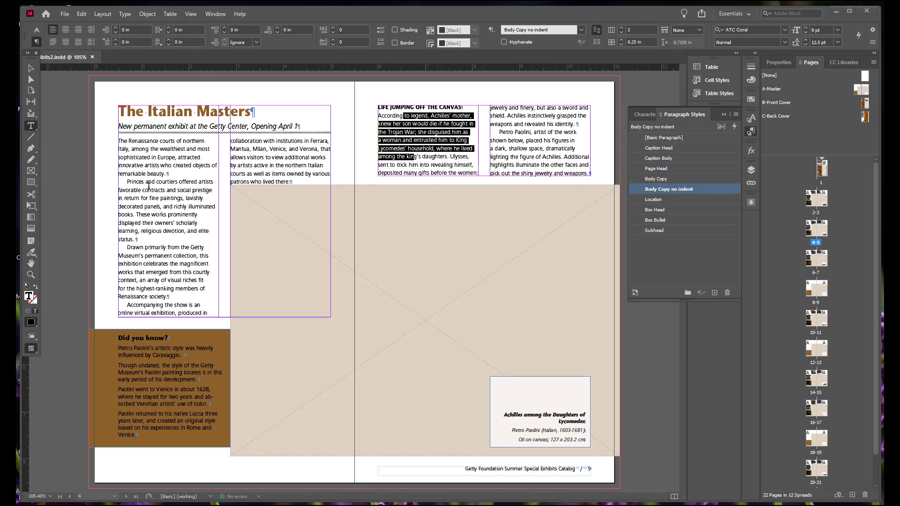
{"action": "left_click", "coordinate": [138, 230]}
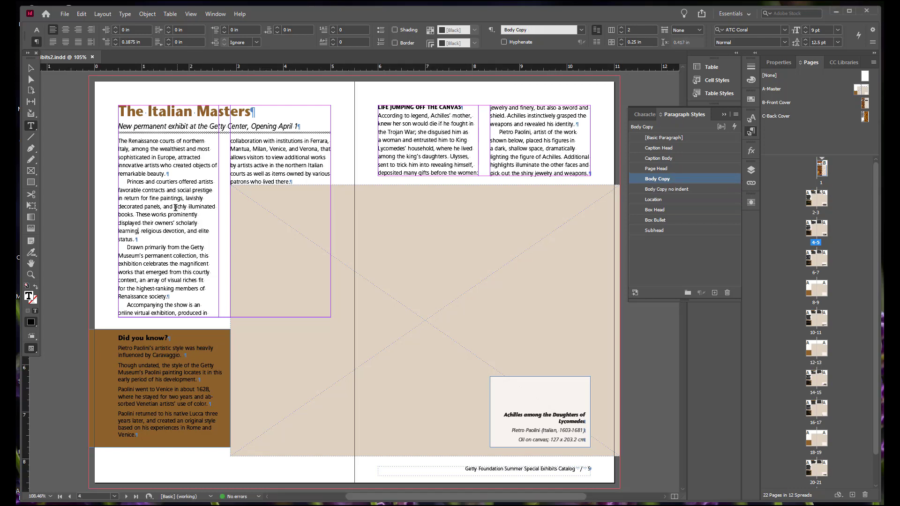
Edit the Body Copy paragraph style to enable hyphenation, raise its Before Last minimum by one letter, and save it
{"action": "left_click", "coordinate": [131, 232]}
{"action": "right_click", "coordinate": [646, 178]}
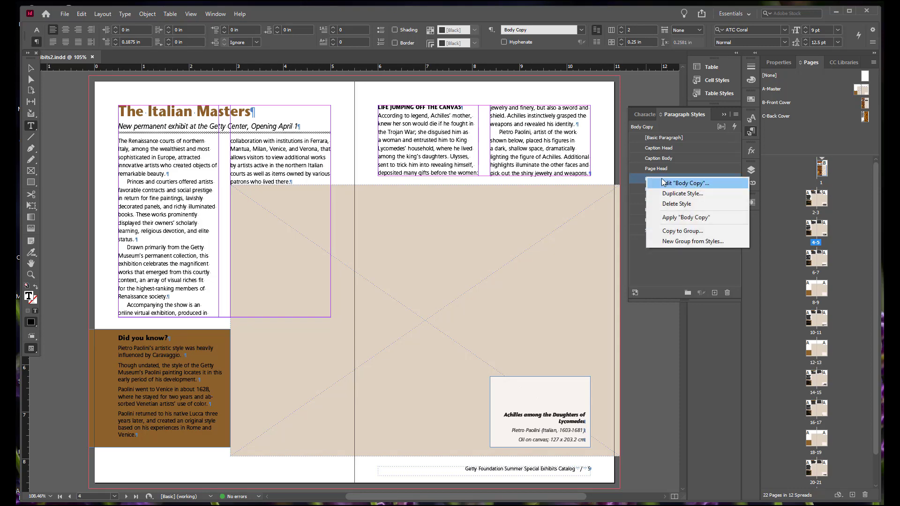
{"action": "left_click", "coordinate": [654, 183]}
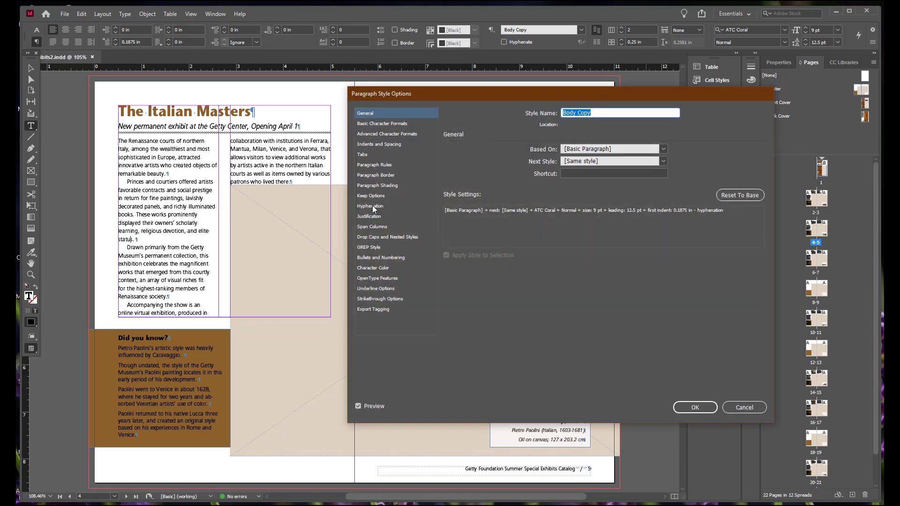
{"action": "left_click", "coordinate": [372, 207]}
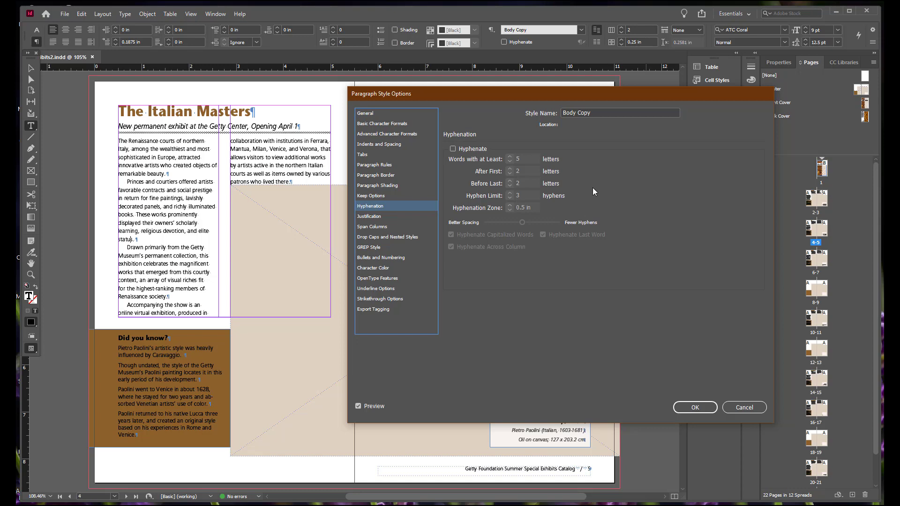
{"action": "left_click", "coordinate": [453, 149]}
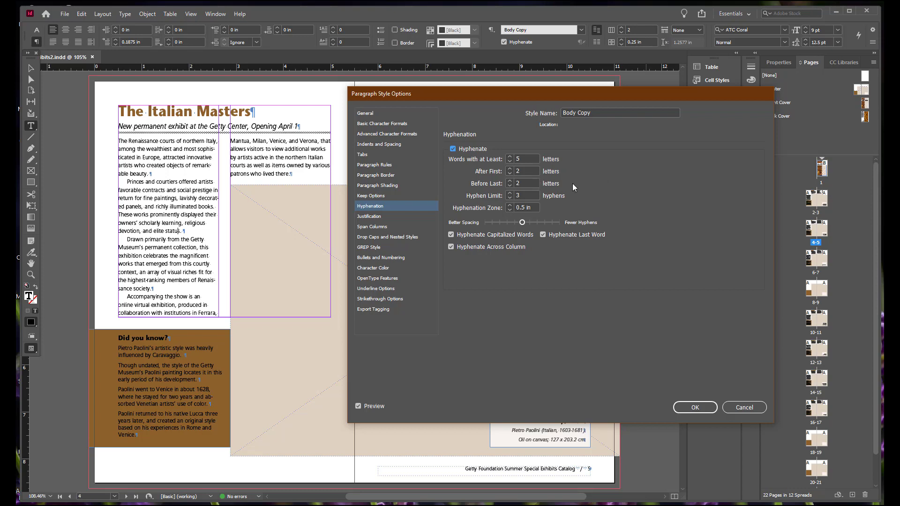
{"action": "left_click", "coordinate": [509, 181]}
{"action": "left_click", "coordinate": [694, 407]}
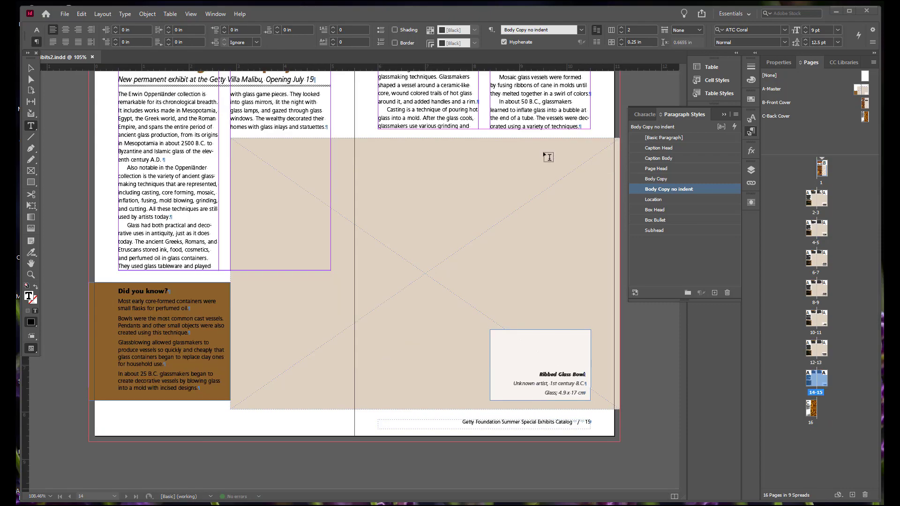
Review the text flow on the final spread 14-15 and the back cover
{"action": "scroll", "coordinate": [513, 187], "scroll_direction": "down", "scroll_amount": 5}
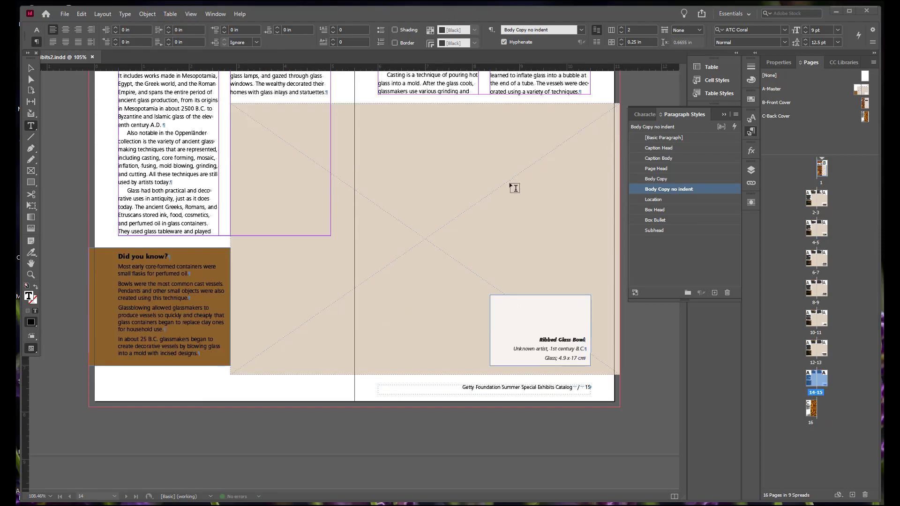
{"action": "scroll", "coordinate": [437, 231], "scroll_direction": "down", "scroll_amount": 5}
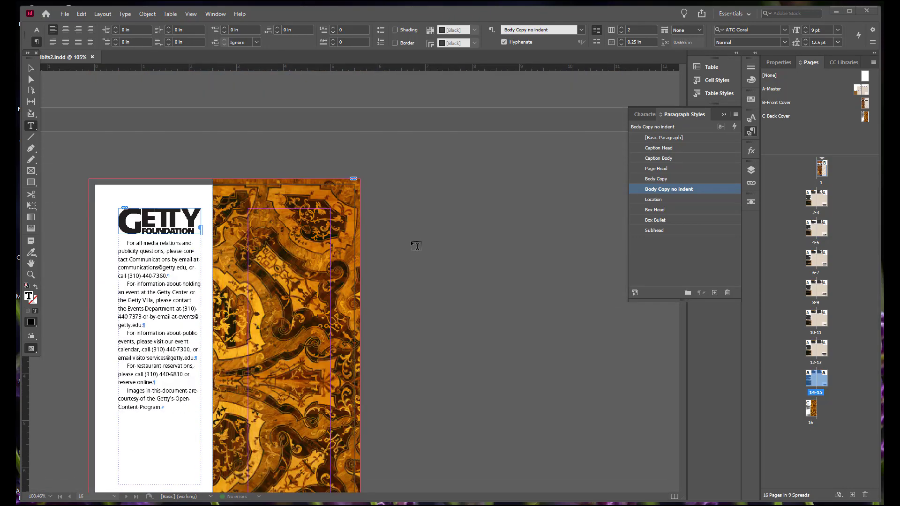
{"action": "scroll", "coordinate": [404, 249], "scroll_direction": "down", "scroll_amount": 1}
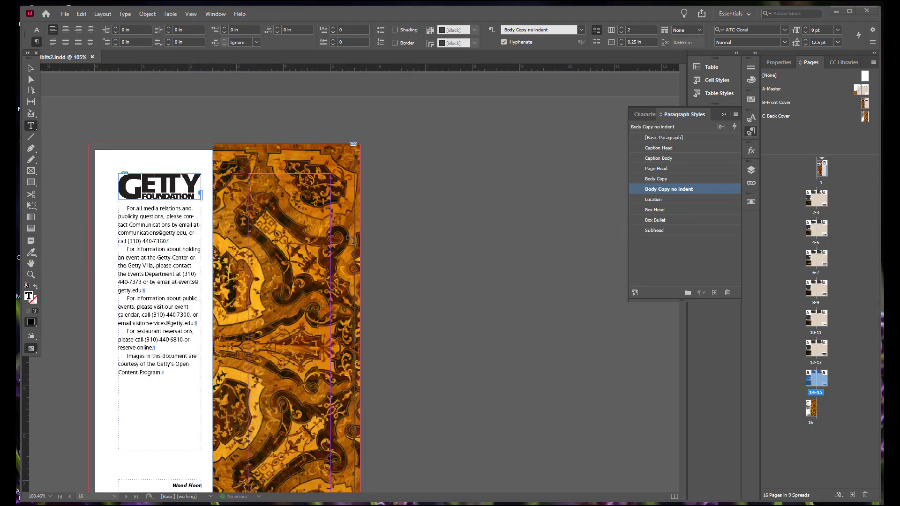
{"action": "scroll", "coordinate": [446, 255], "scroll_direction": "down", "scroll_amount": 1}
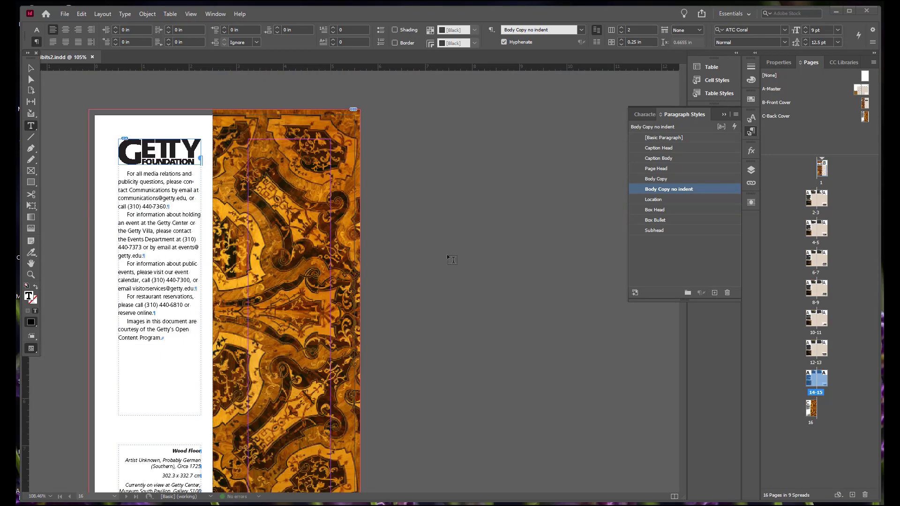
{"action": "scroll", "coordinate": [479, 210], "scroll_direction": "up", "scroll_amount": 10}
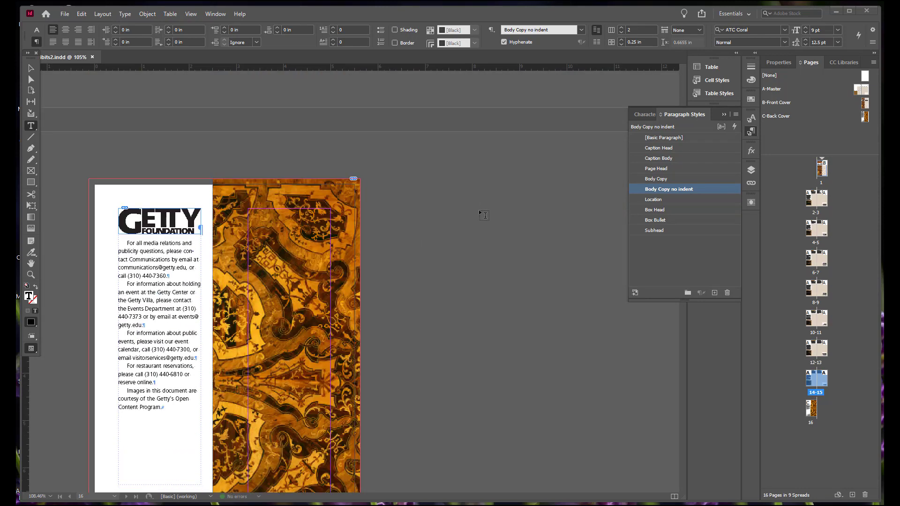
{"action": "scroll", "coordinate": [484, 215], "scroll_direction": "up", "scroll_amount": 1}
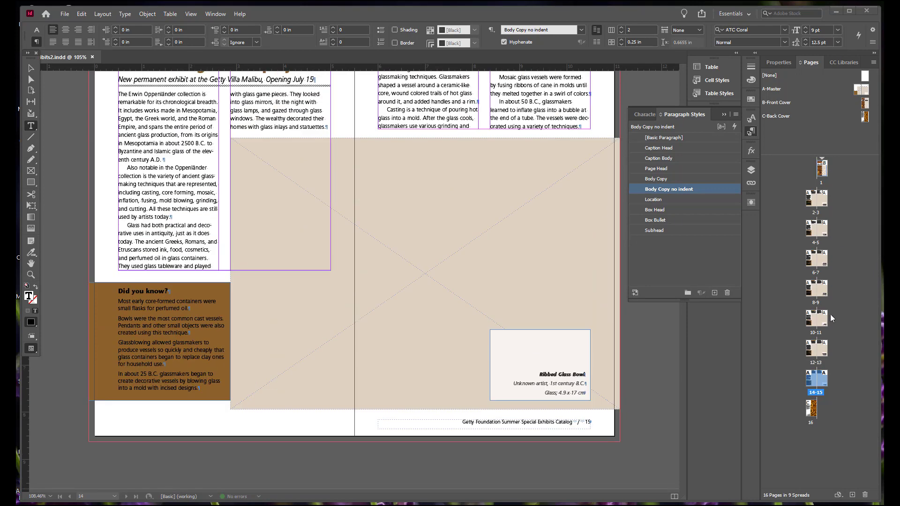
For the "The paint we call watercolor" paragraph on spread 10-11, keep 2 lines together at the paragraph's start and end, with preview on
{"action": "double_click", "coordinate": [815, 333]}
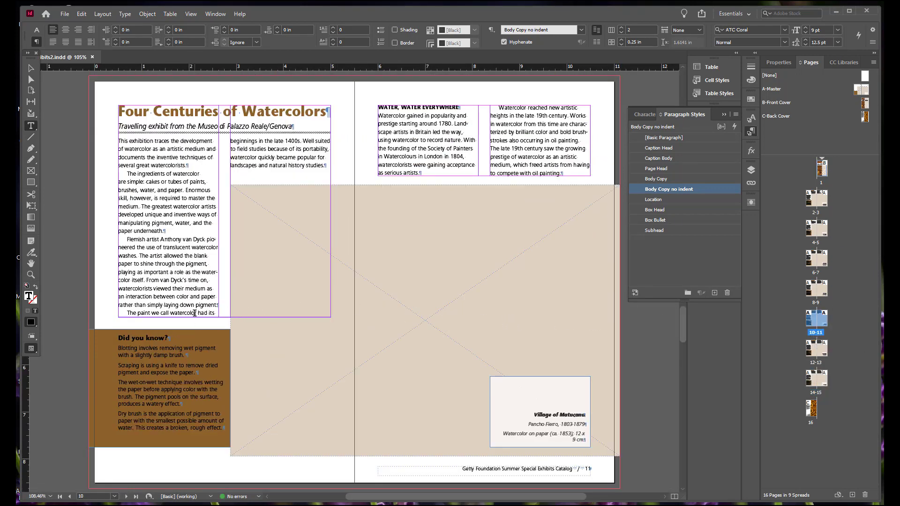
{"action": "left_click", "coordinate": [196, 313]}
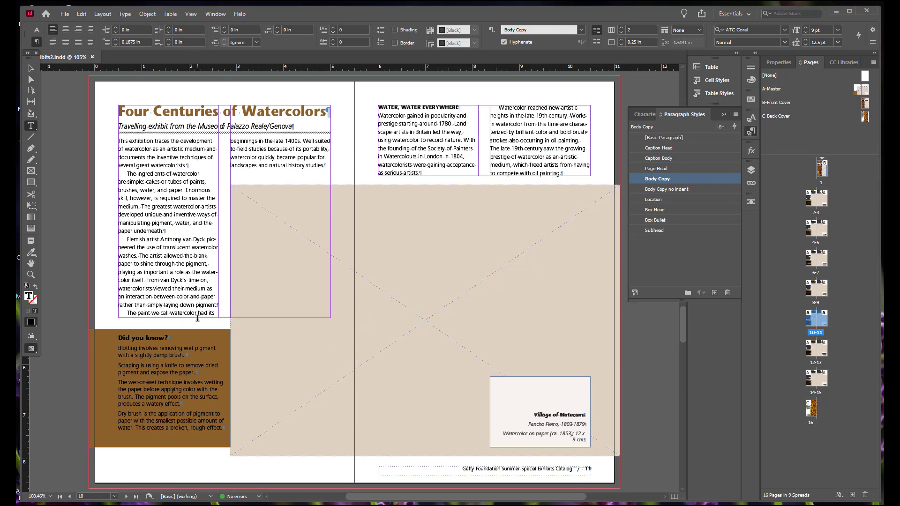
{"action": "left_click", "coordinate": [872, 44]}
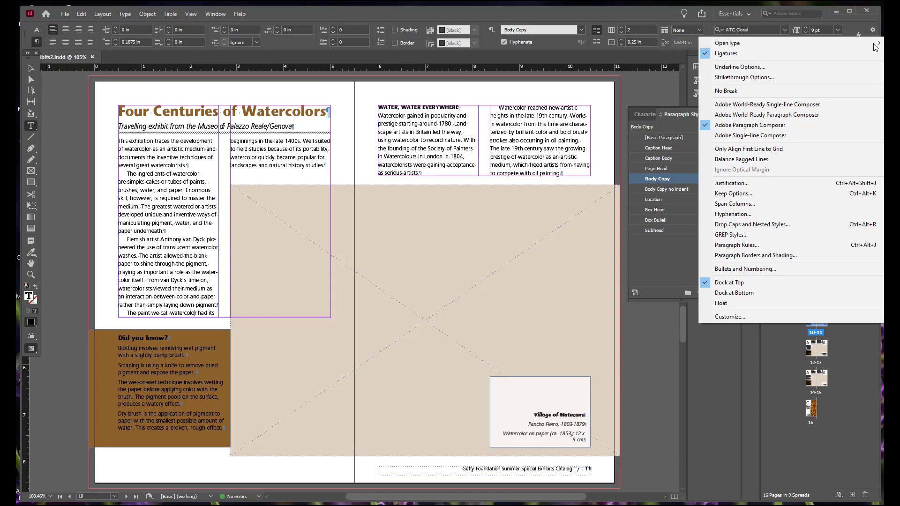
{"action": "left_click", "coordinate": [737, 193]}
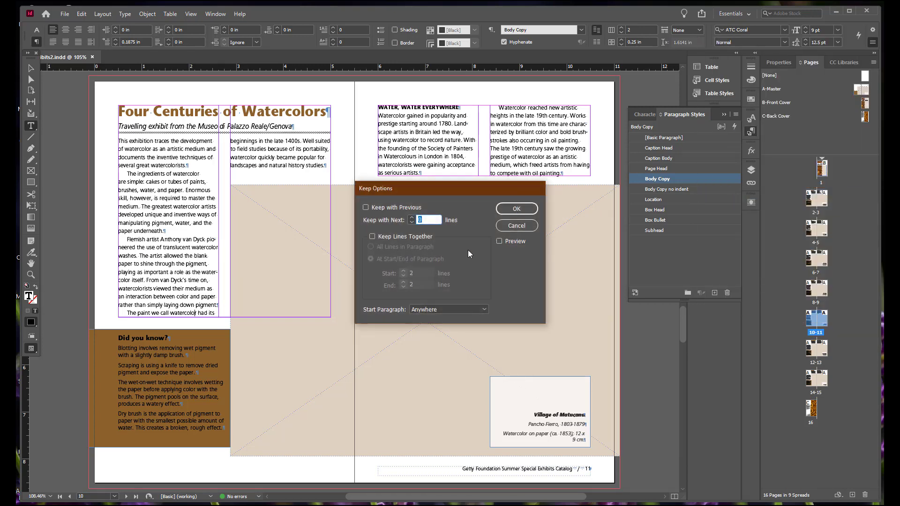
{"action": "left_click", "coordinate": [372, 237]}
{"action": "left_click", "coordinate": [372, 237]}
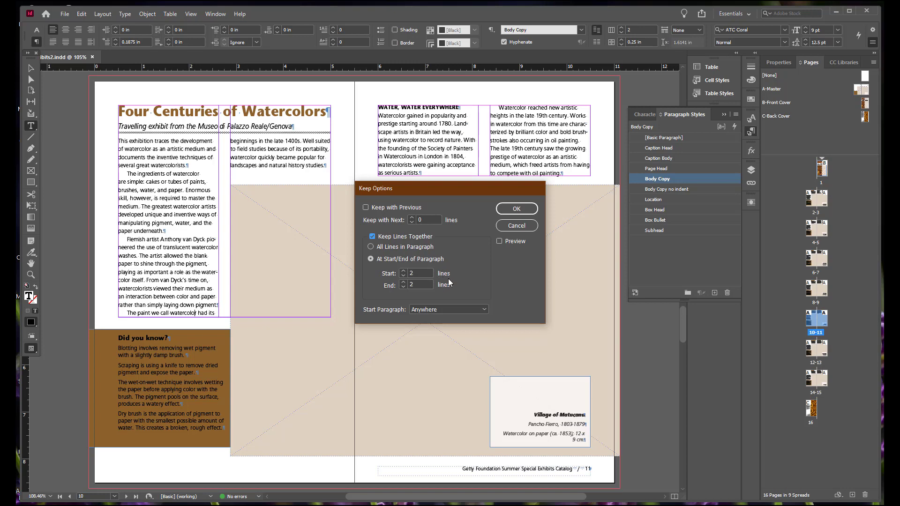
{"action": "left_click", "coordinate": [501, 240]}
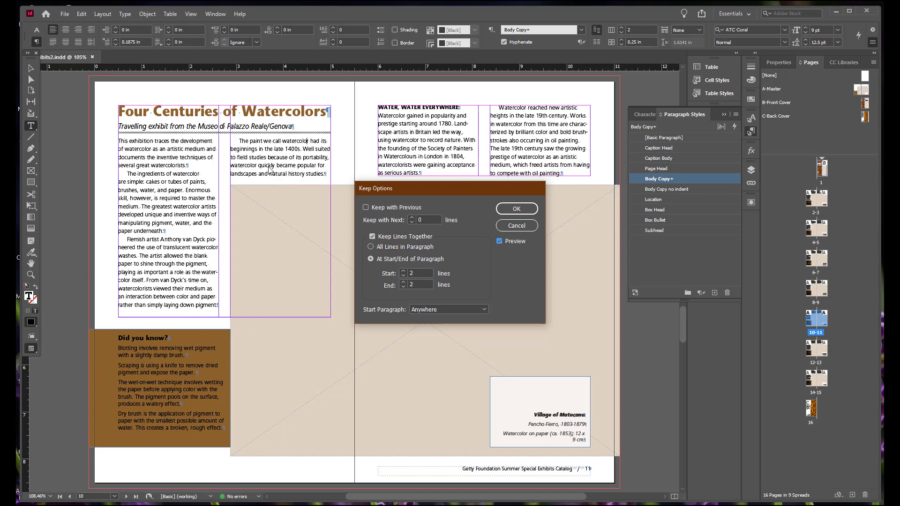